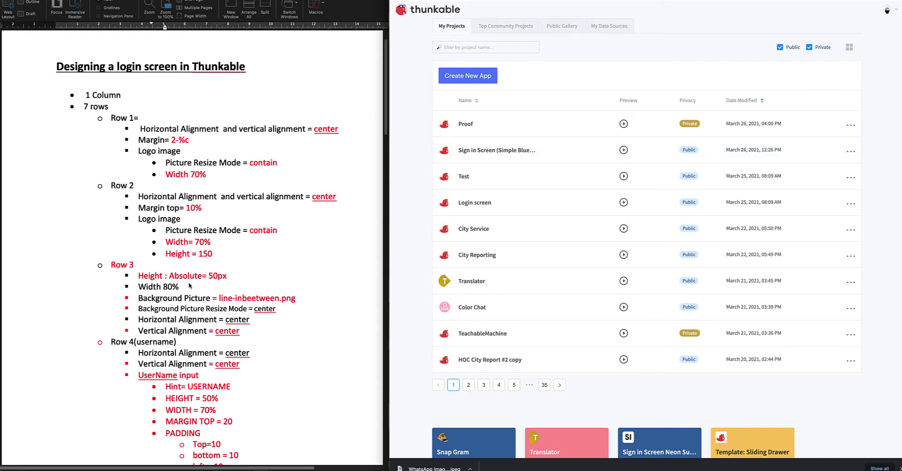
Open the existing Proof project and preview its login screen in the designer and in a live test
scroll(187, 284, down, 2)
scroll(190, 284, down, 5)
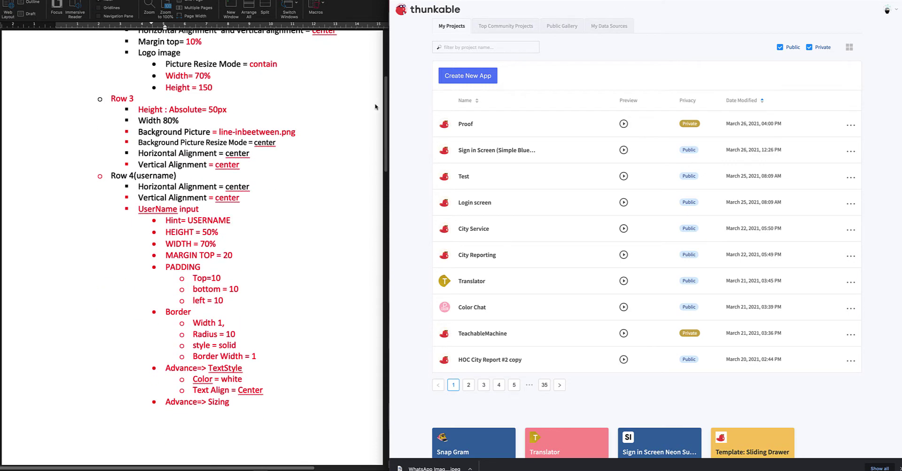
click(463, 125)
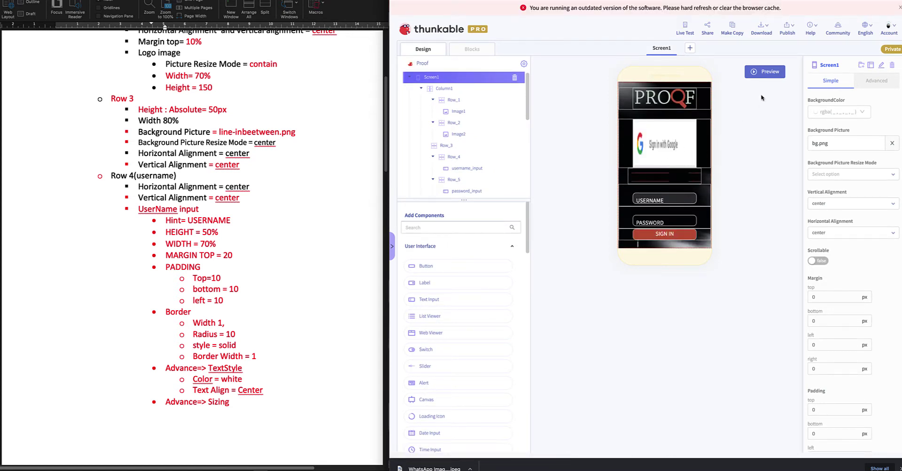
click(764, 73)
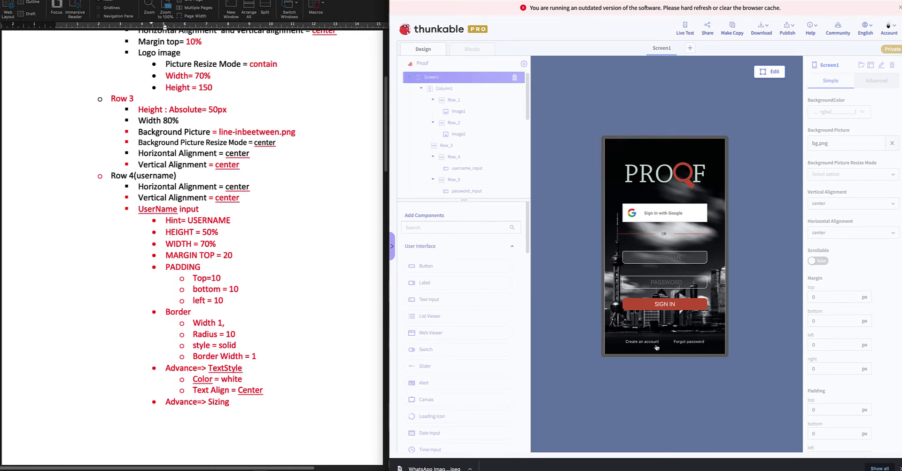
click(771, 72)
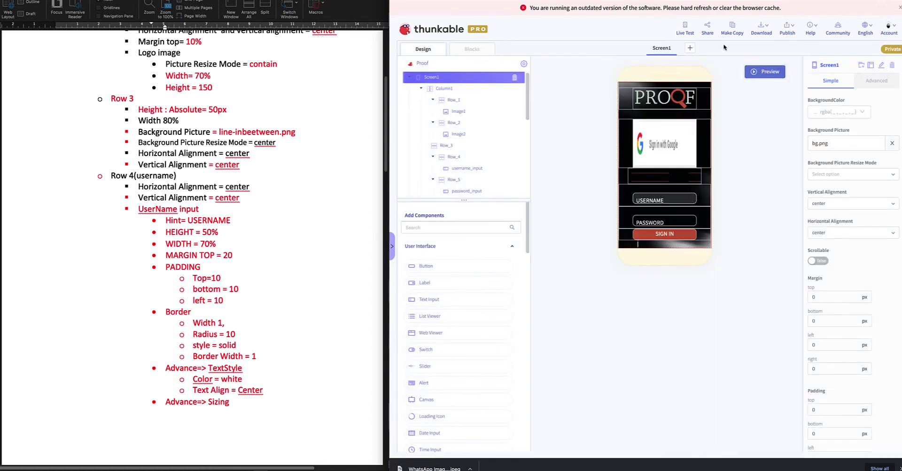
click(686, 30)
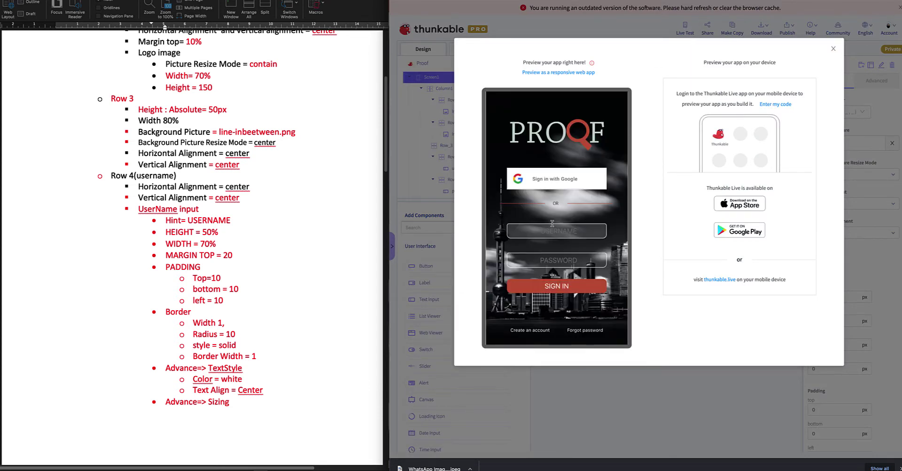
click(833, 49)
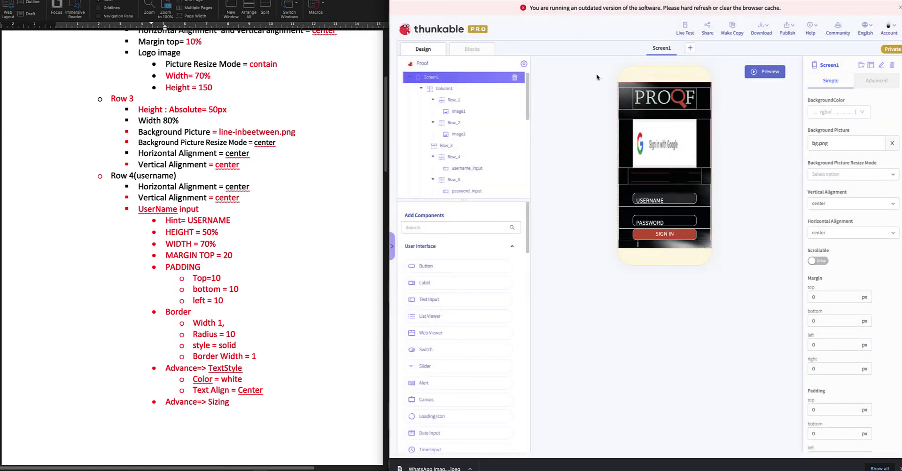
Examine the login screen design notes for the layout and property settings of each row
scroll(244, 167, up, 3)
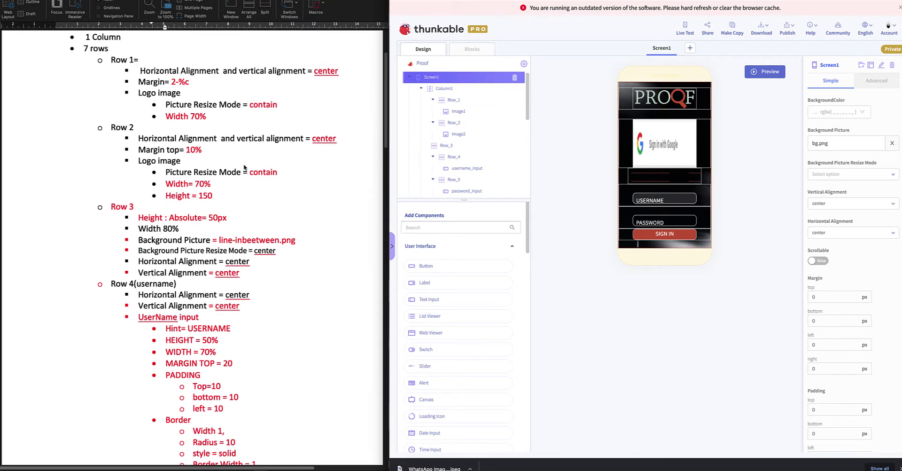
scroll(244, 167, up, 3)
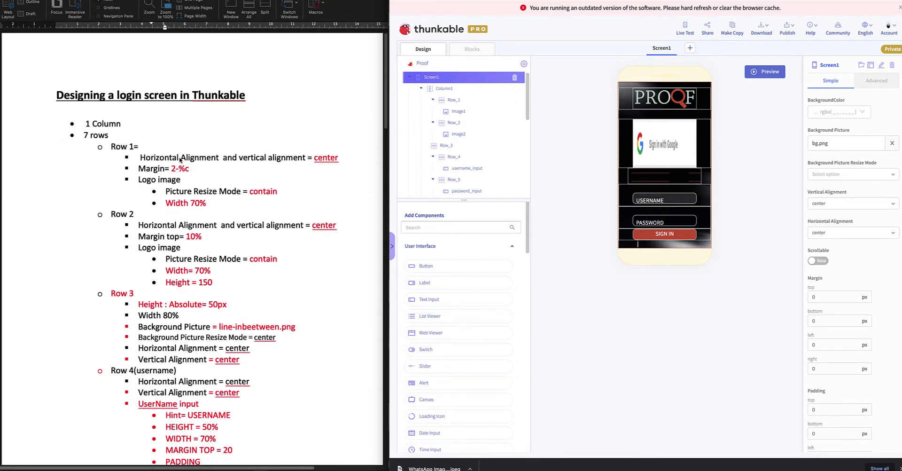
scroll(180, 159, down, 6)
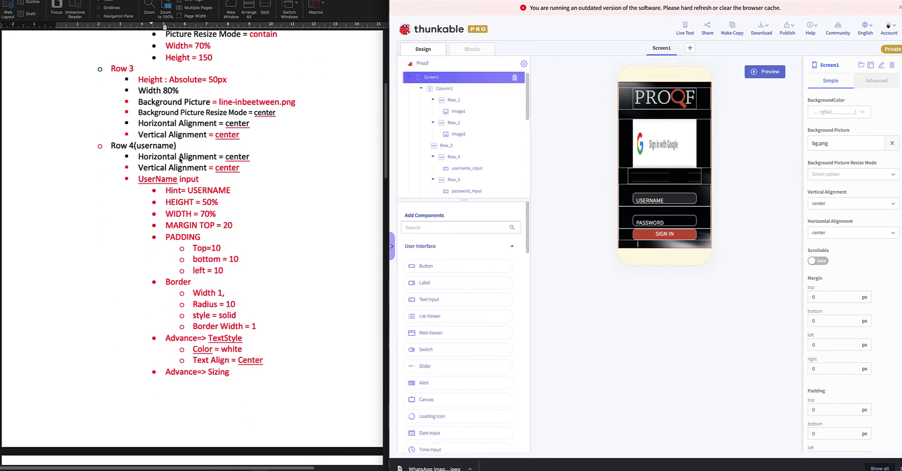
scroll(180, 160, down, 4)
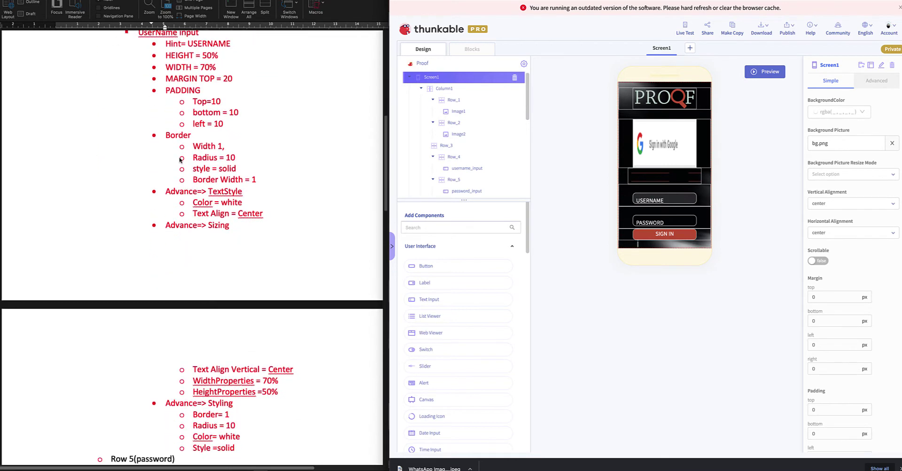
scroll(180, 160, down, 9)
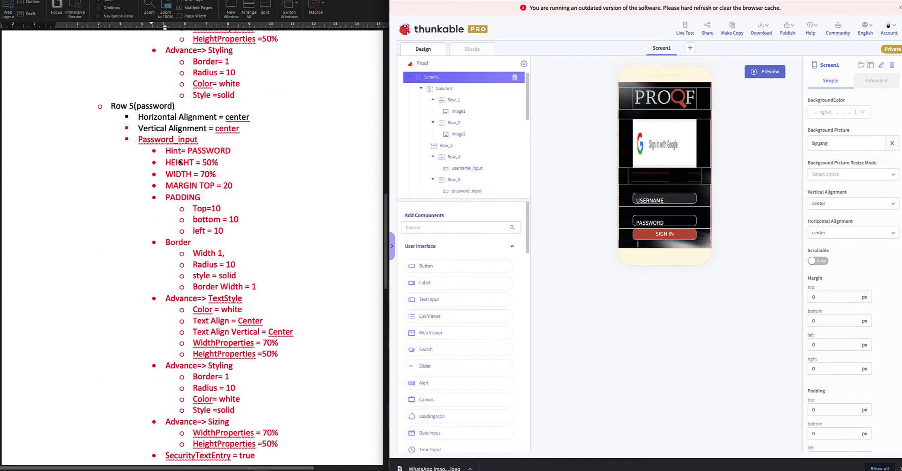
scroll(212, 248, down, 3)
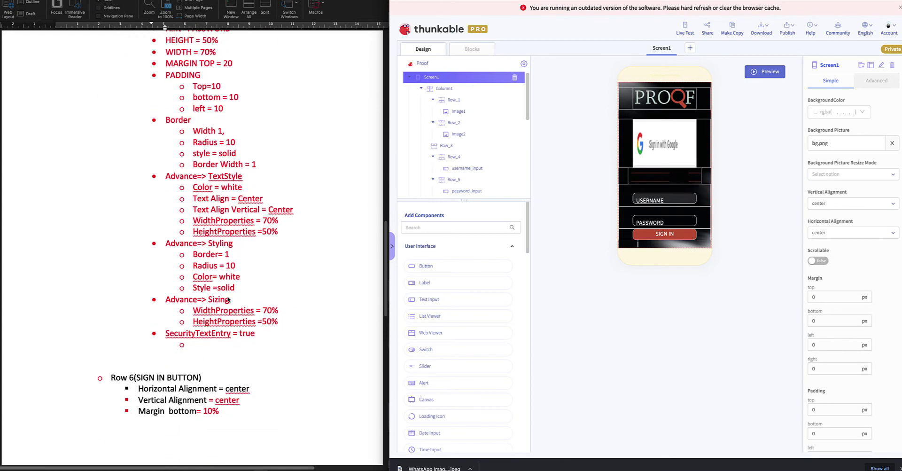
scroll(228, 299, down, 1)
scroll(228, 299, down, 3)
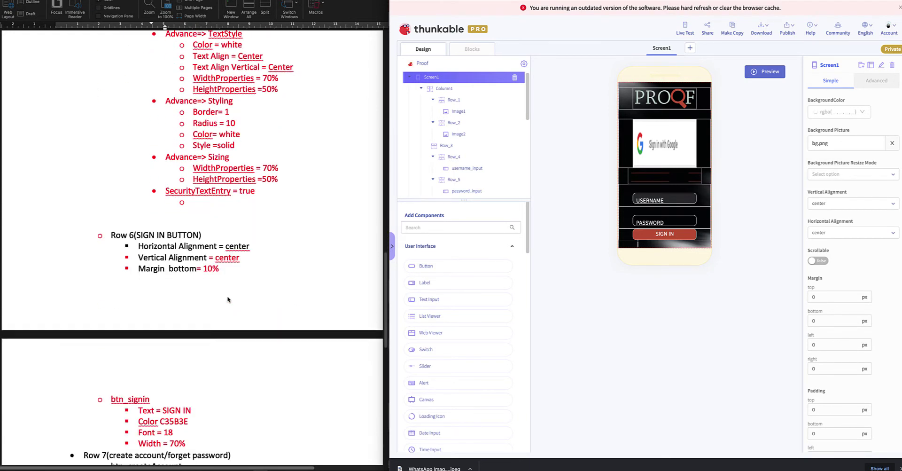
scroll(227, 295, down, 1)
scroll(227, 295, up, 2)
scroll(227, 295, up, 10)
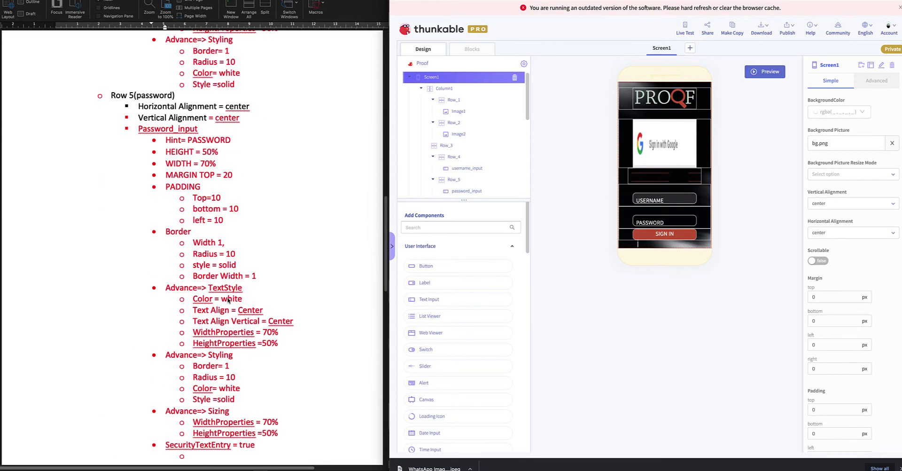
scroll(227, 298, up, 7)
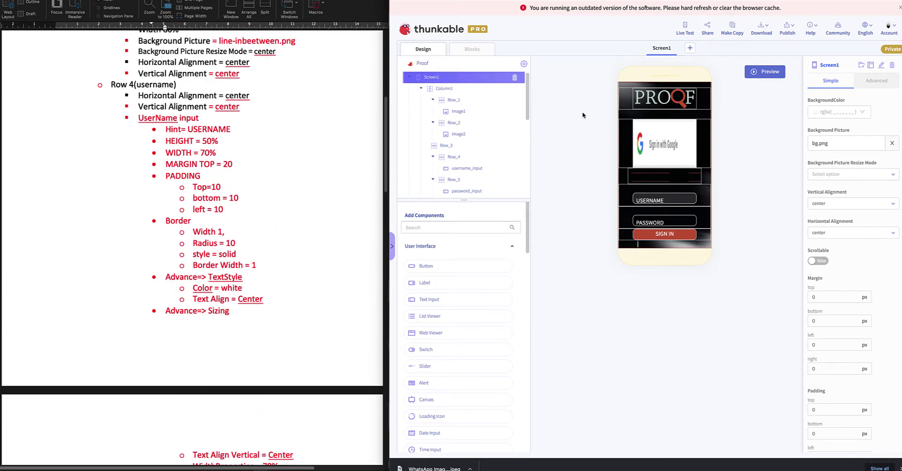
Create a new private project named Proof1 in the community category
click(420, 36)
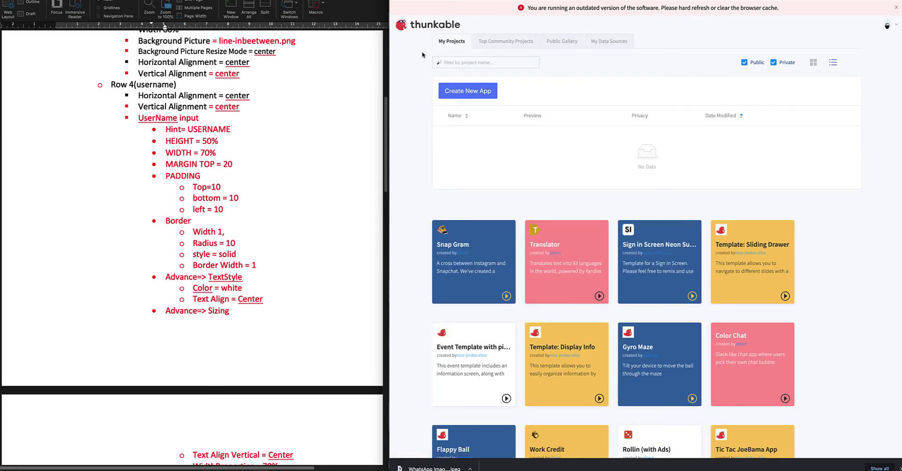
click(474, 97)
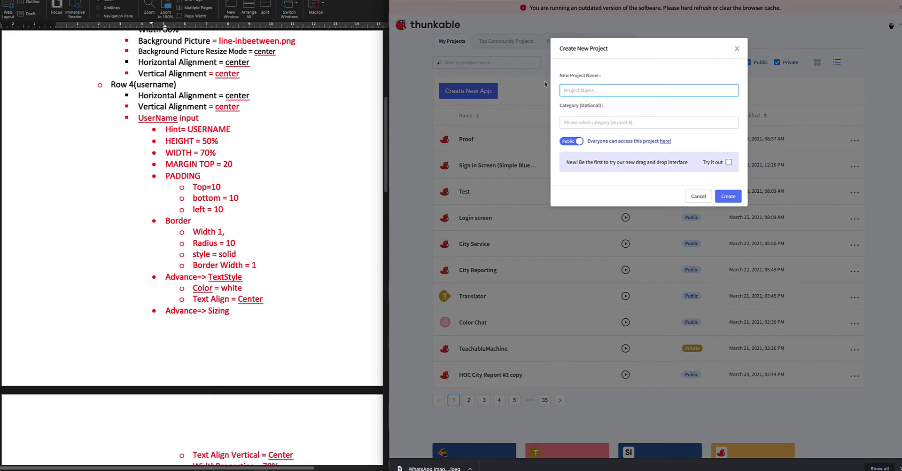
text(Proff)
key(BackSpace)
text(of1)
click(643, 122)
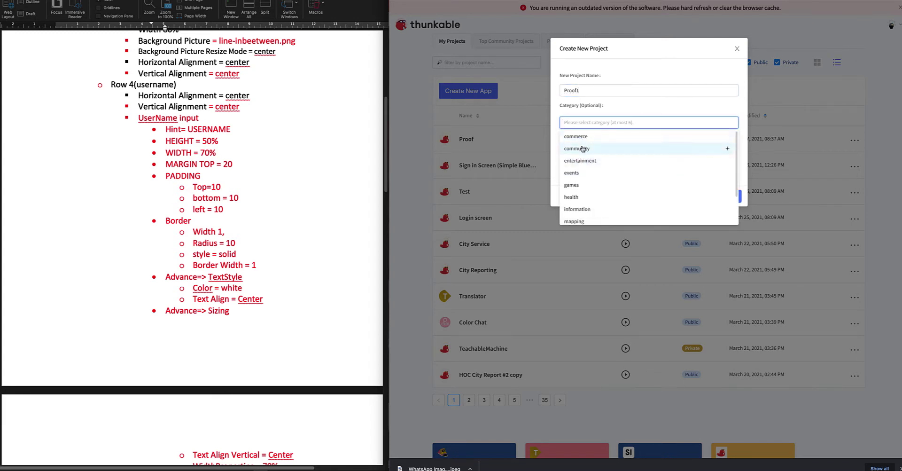
click(579, 148)
click(677, 102)
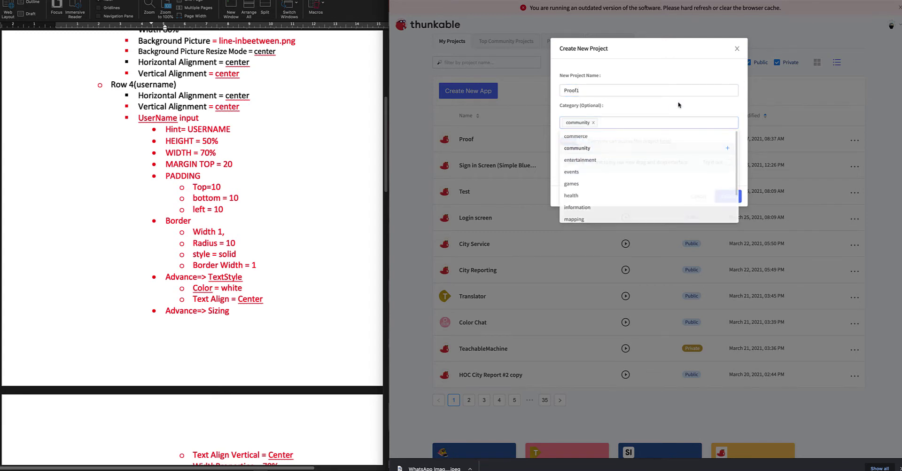
click(570, 142)
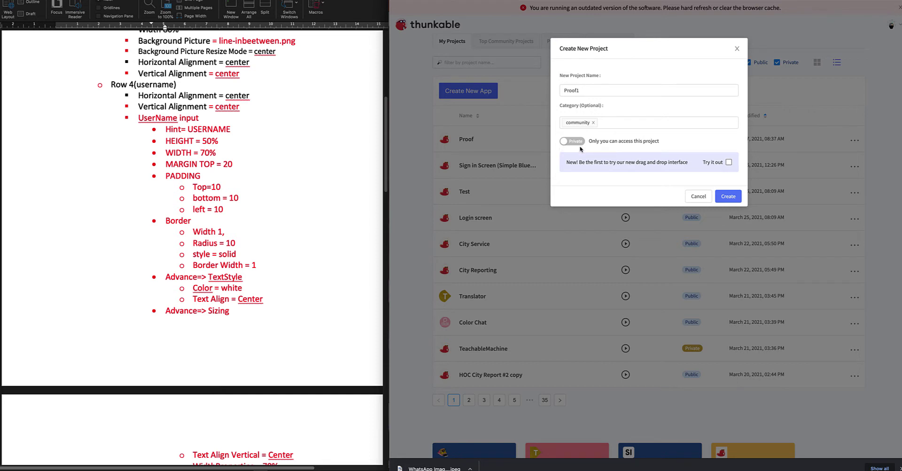
click(728, 197)
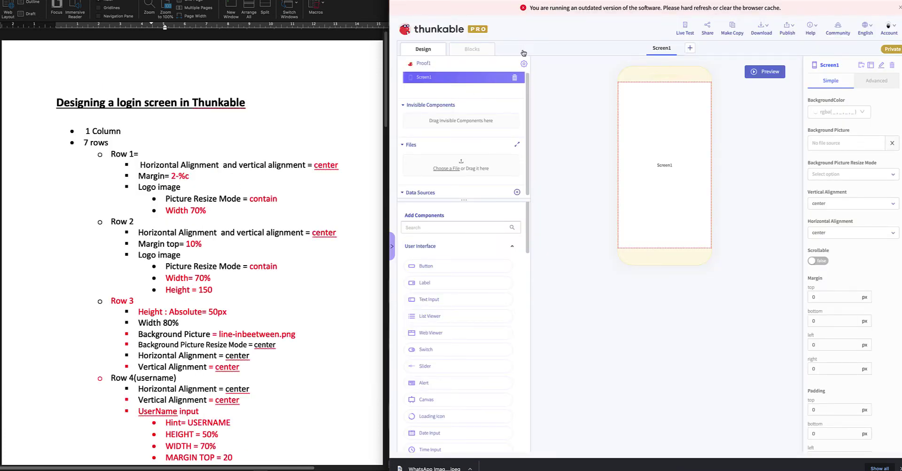
Upload LOGO_light.png, google1.png, line-inbeetween.png and bg.png from the Proof images folder to the project files
click(454, 173)
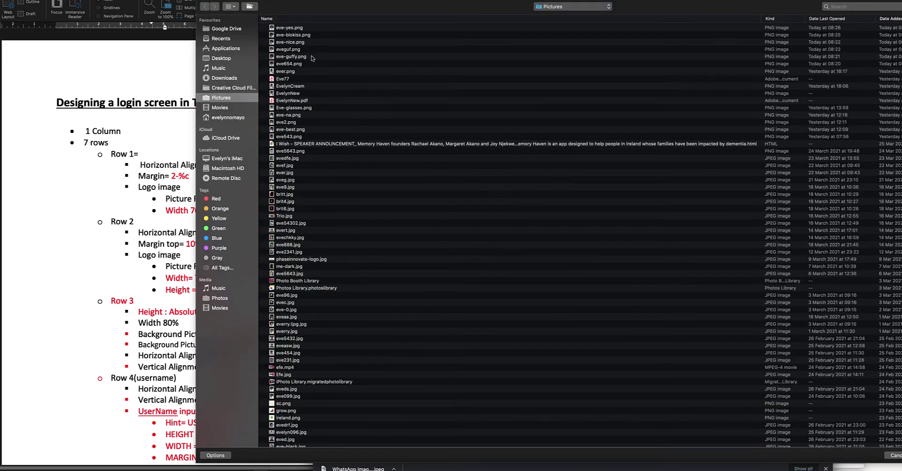
click(574, 7)
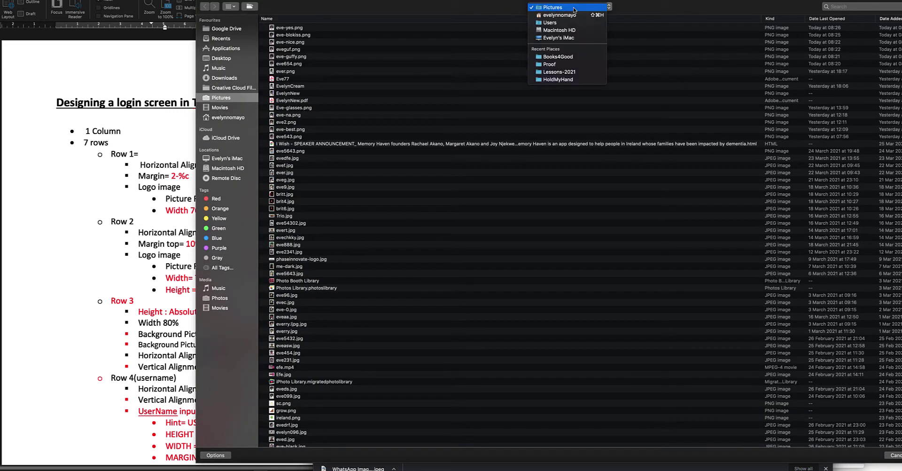
click(565, 65)
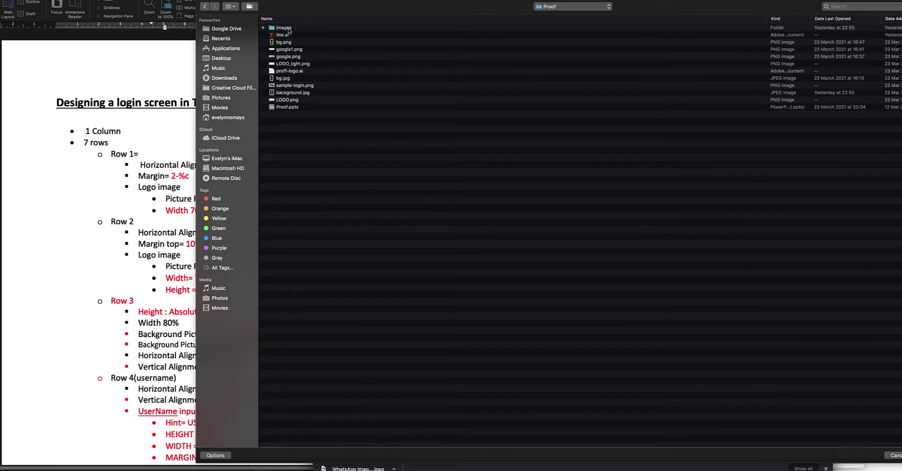
double_click(284, 28)
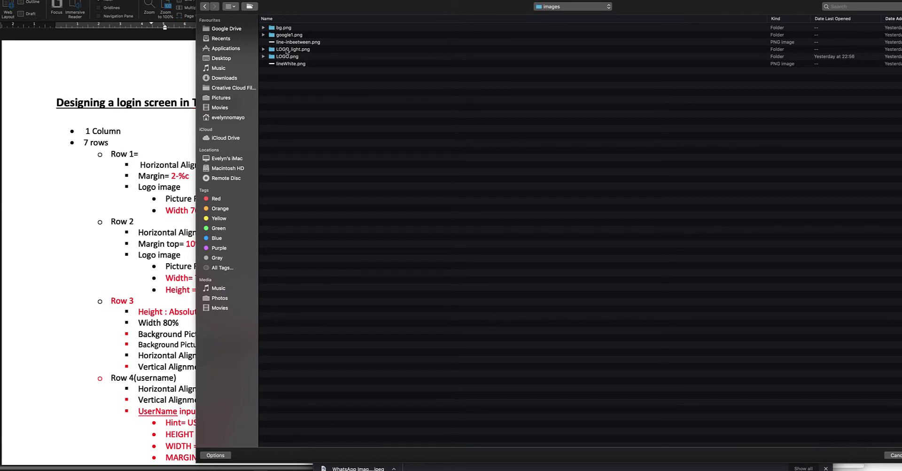
click(287, 50)
double_click(287, 50)
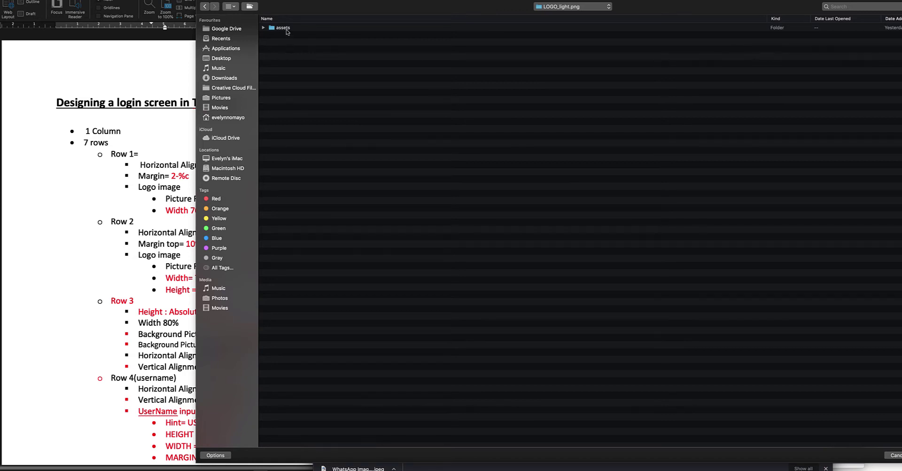
click(287, 29)
double_click(287, 30)
double_click(287, 30)
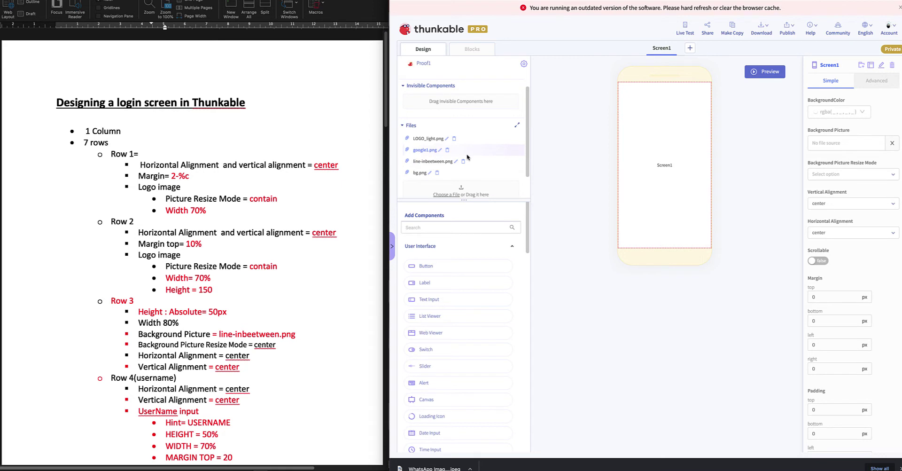
Find the Column component and add one column to Screen1, as listed in the design notes
click(115, 135)
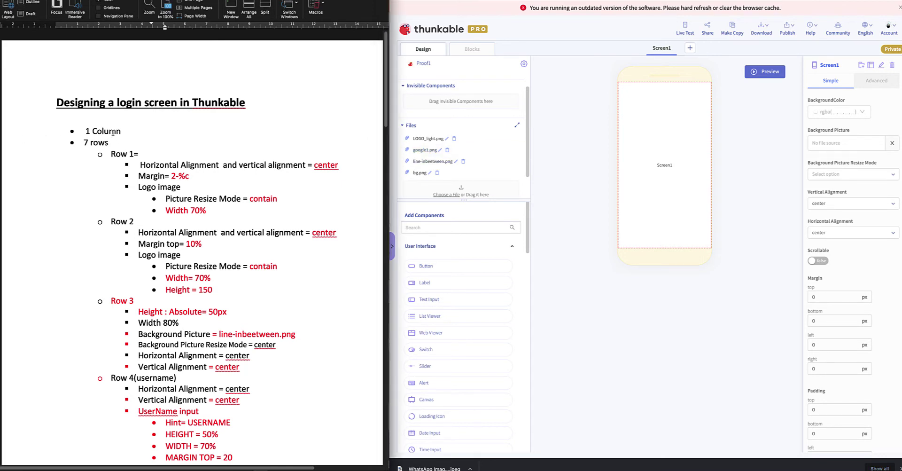
click(87, 131)
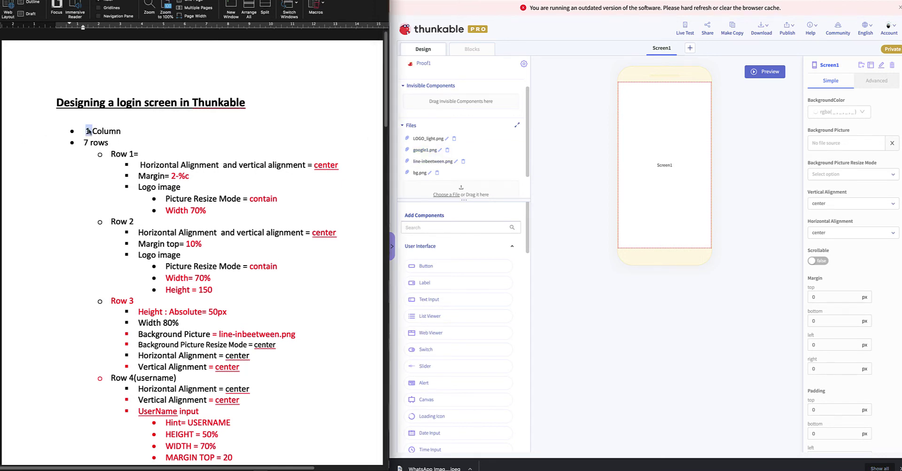
triple_click(117, 132)
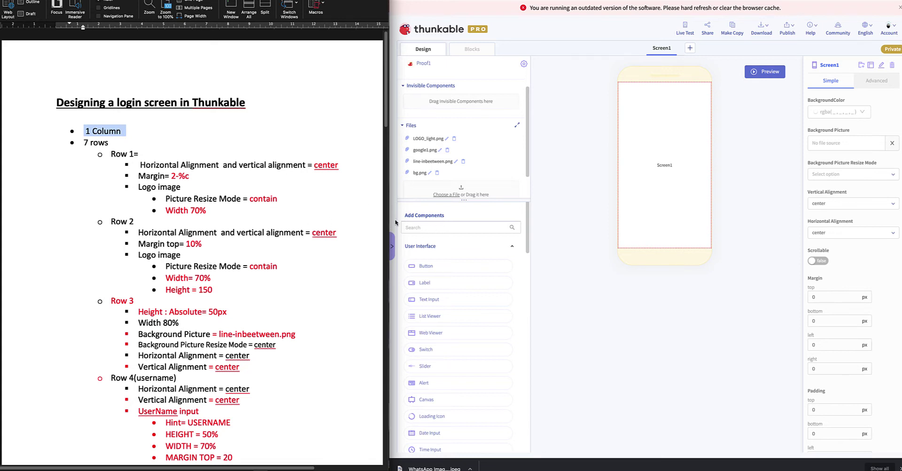
click(421, 227)
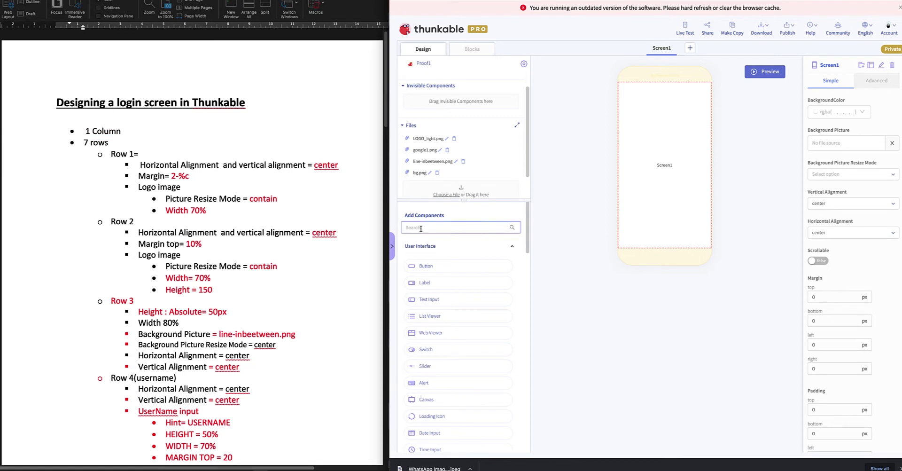
text(col)
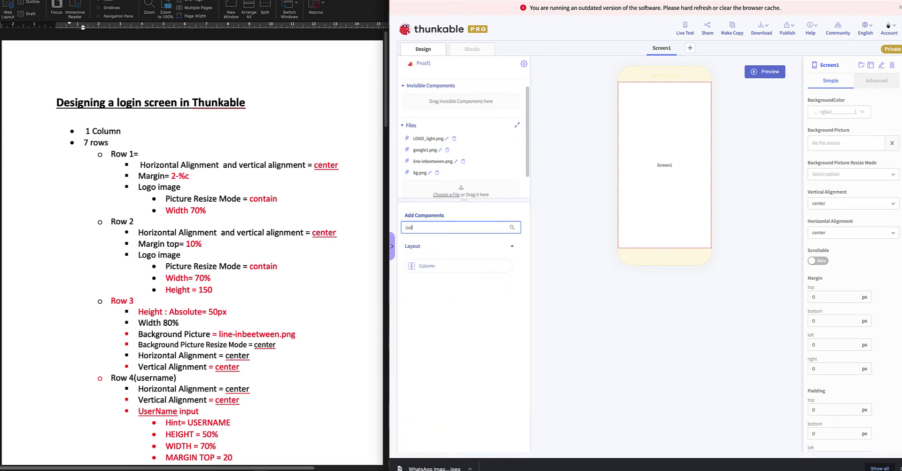
drag(431, 261, 649, 138)
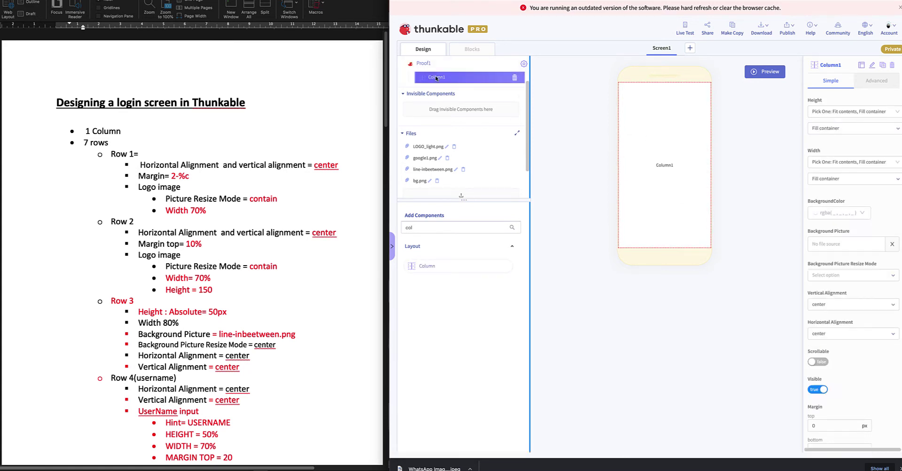
click(108, 143)
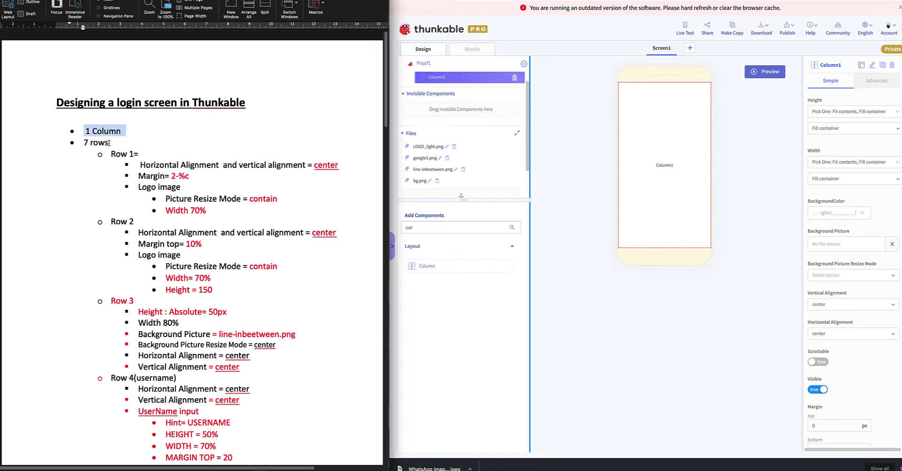
click(108, 142)
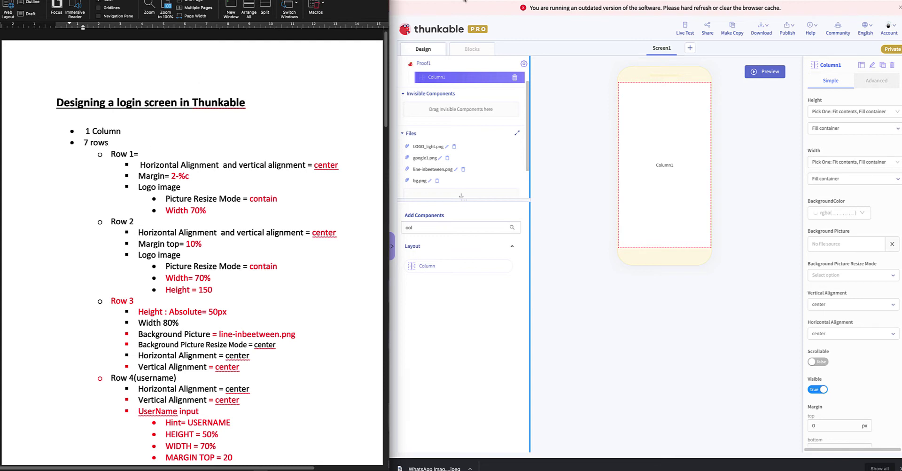
Play the Proof login screen prototype to review the target design, and return to the Thunkable project
key(super+r)
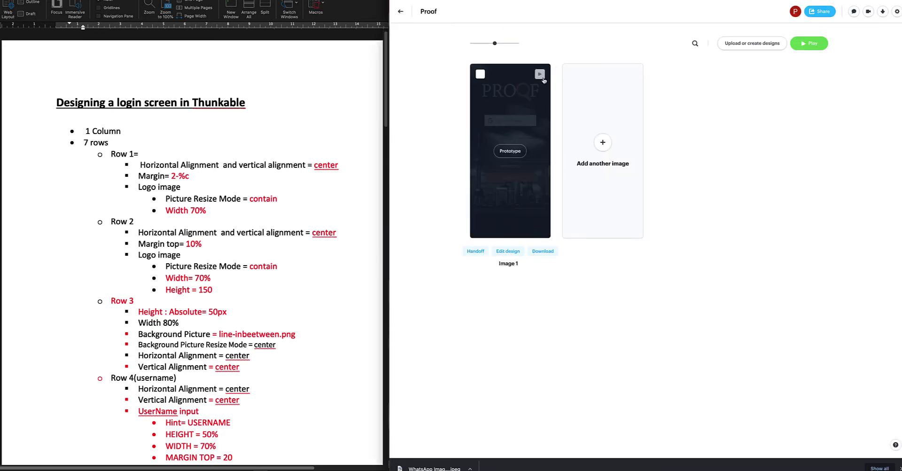
click(541, 76)
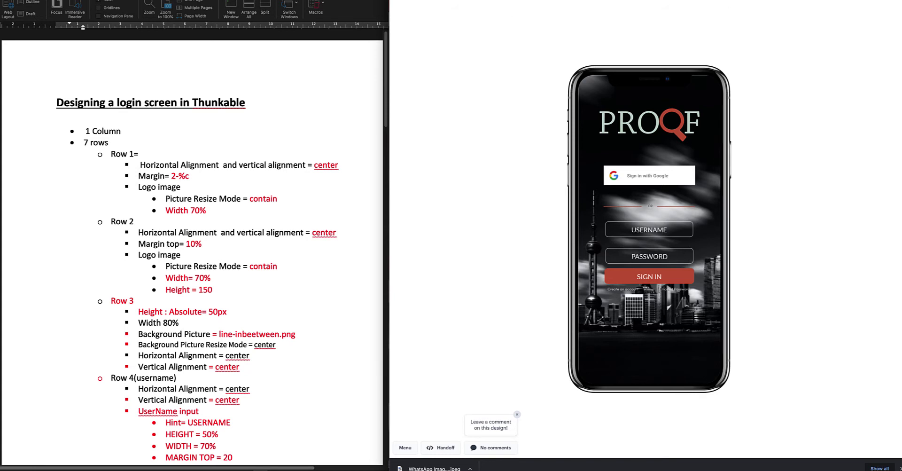
click(658, 0)
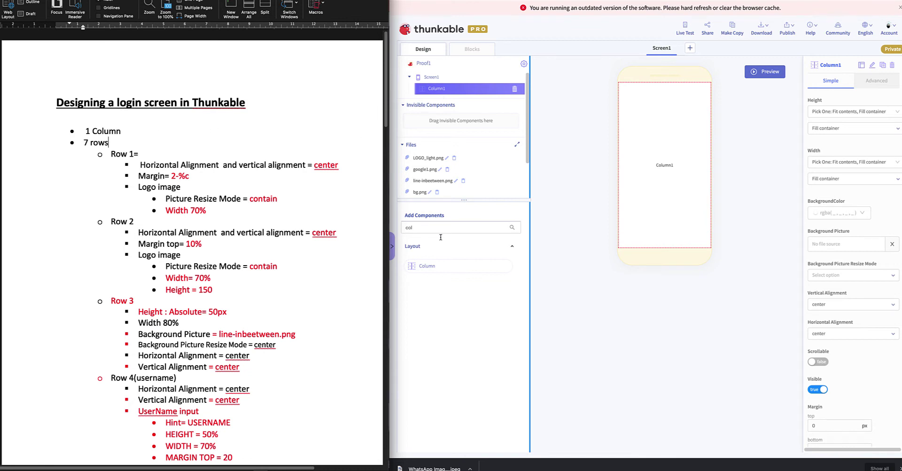
Find the Row component and add a first row inside Column1
click(409, 228)
double_click(409, 229)
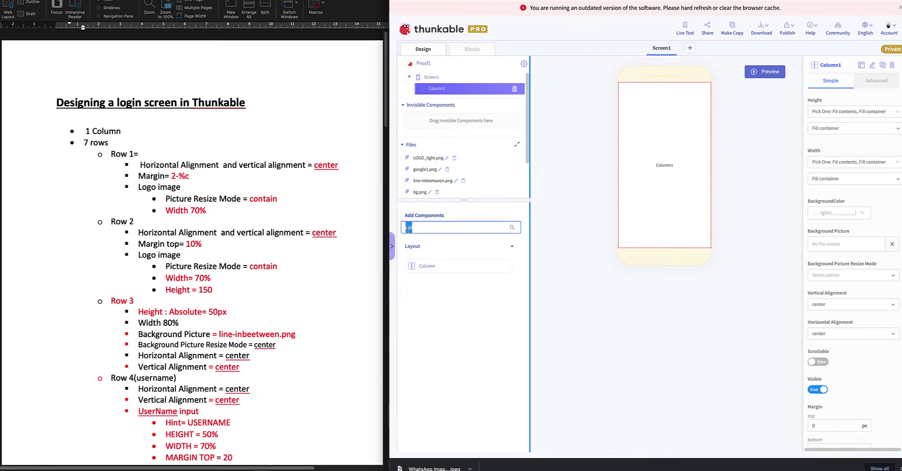
text(row)
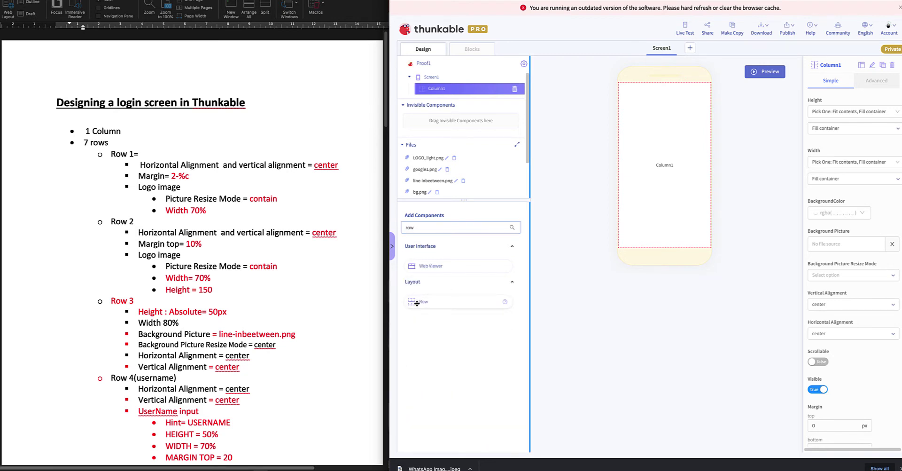
drag(416, 303, 462, 88)
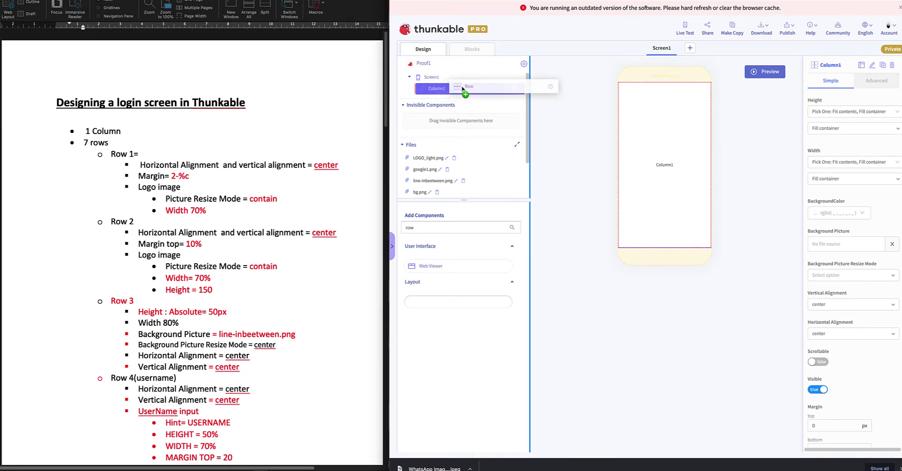
mouse_move(463, 88)
mouse_down()
mouse_move(451, 93)
mouse_move(461, 89)
mouse_up()
drag(460, 89, 461, 90)
scroll(462, 123, down, 1)
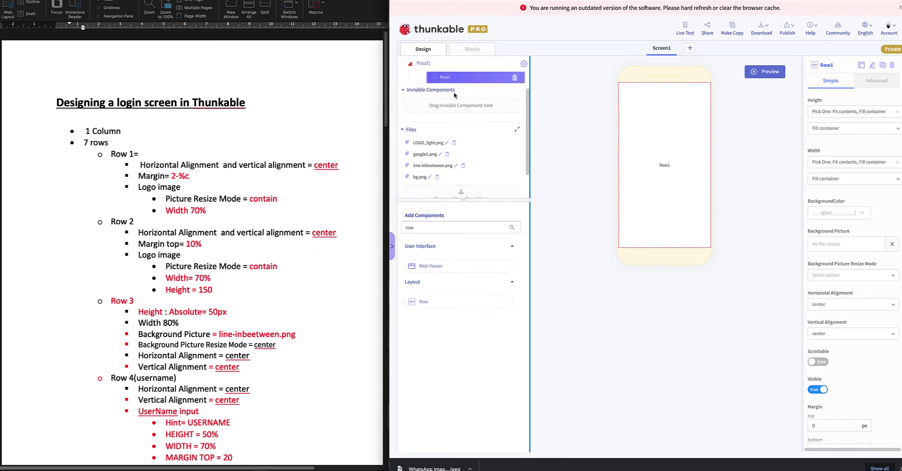
scroll(462, 123, up, 1)
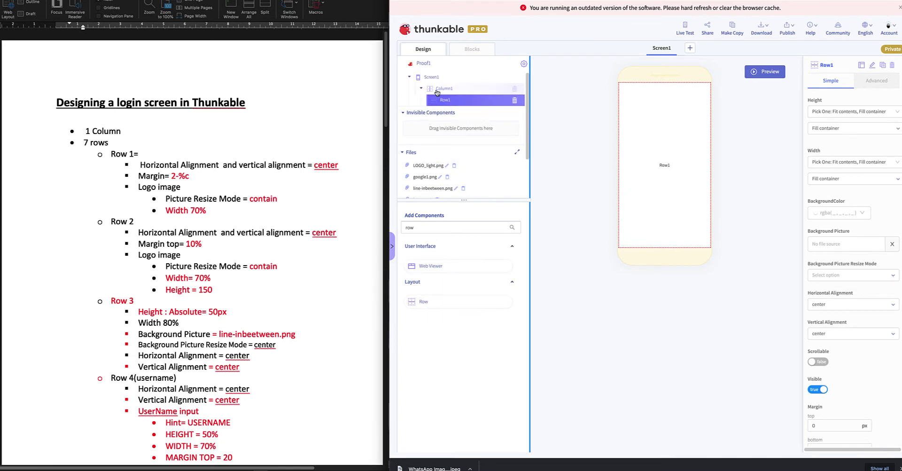
Add six more rows inside Column1 to make the seven rows listed in the design notes
drag(420, 301, 468, 92)
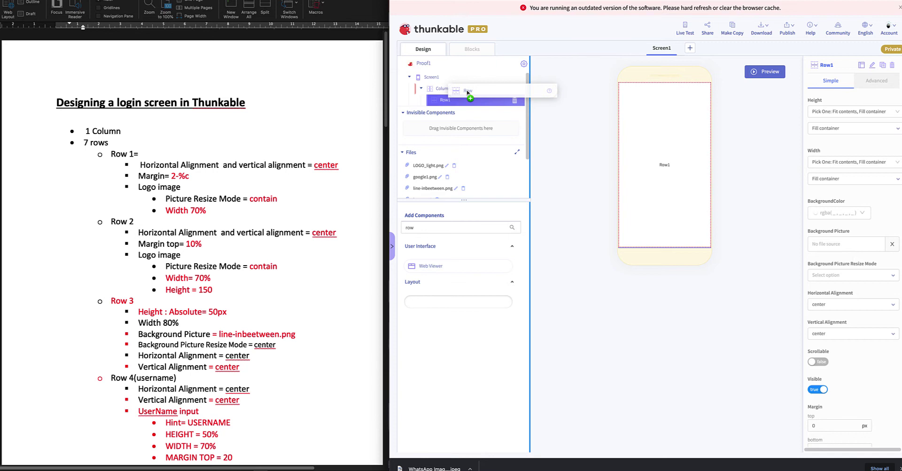
drag(468, 92, 468, 92)
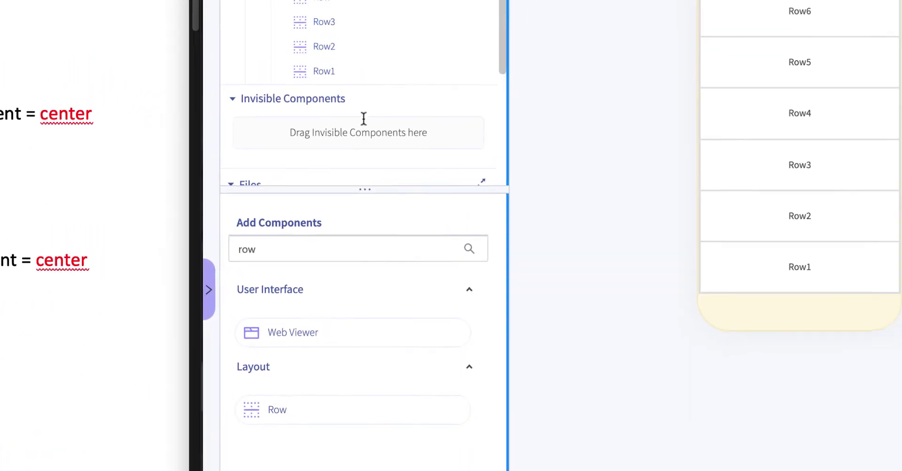
scroll(283, 147, up, 1)
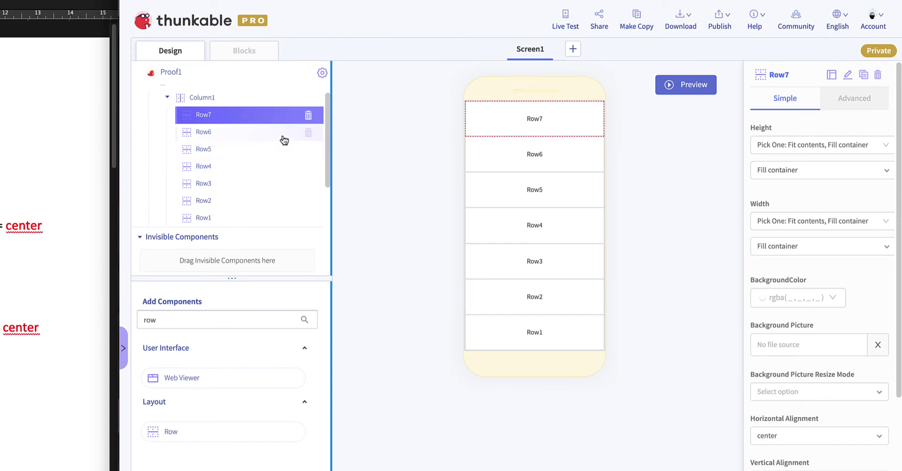
scroll(284, 139, down, 1)
scroll(285, 139, down, 1)
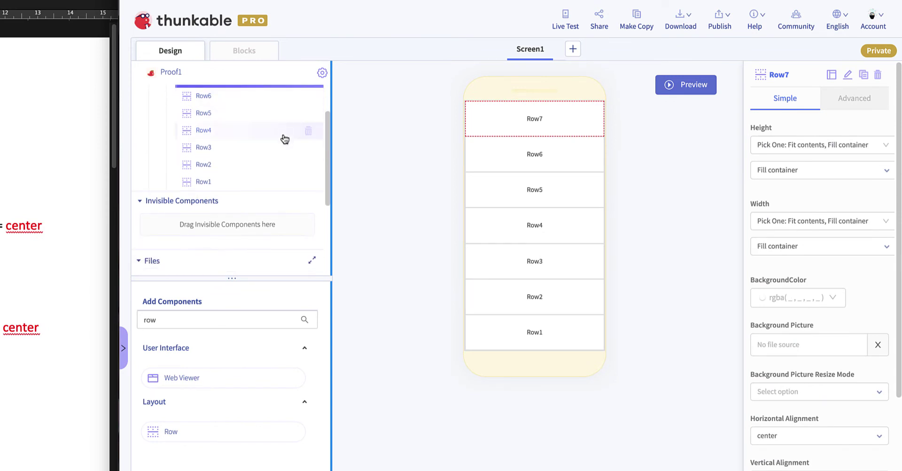
scroll(284, 139, up, 2)
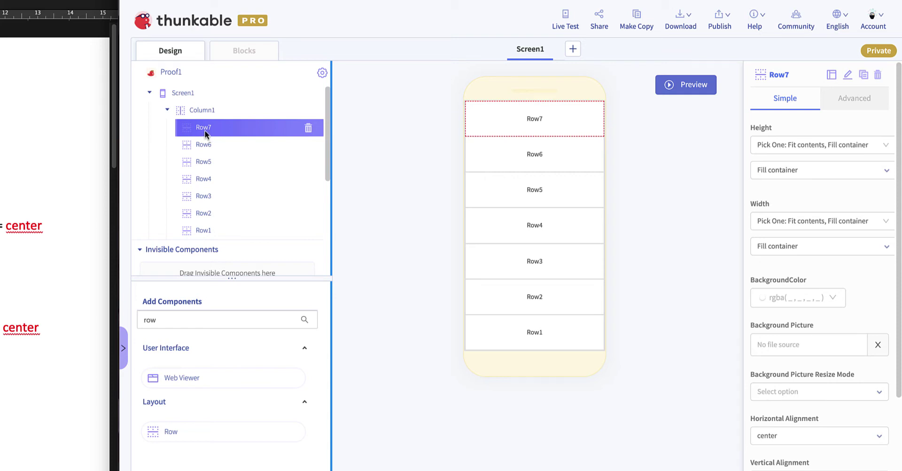
Rename the top two rows of Column1 as Row_1 and Row_2, in that order
scroll(55, 141, down, 6)
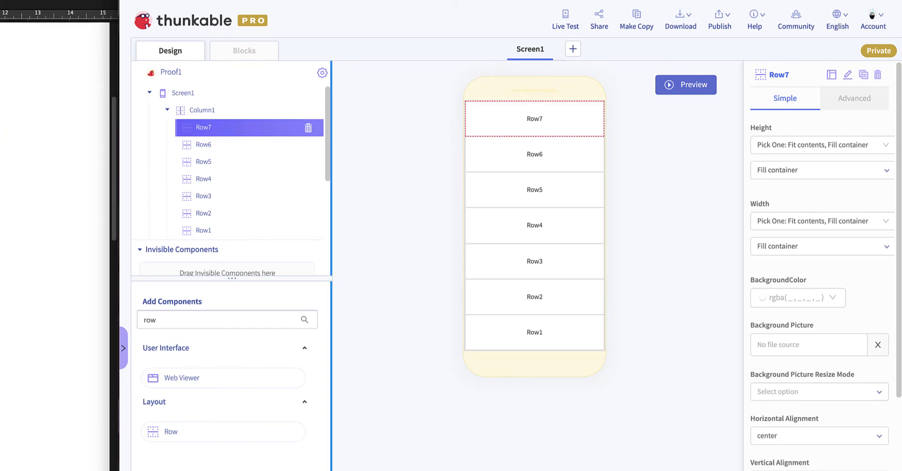
scroll(55, 187, up, 6)
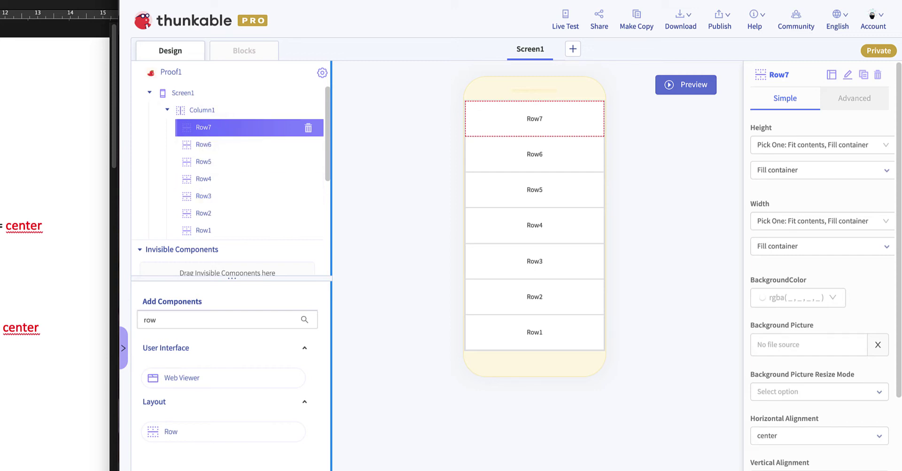
click(849, 75)
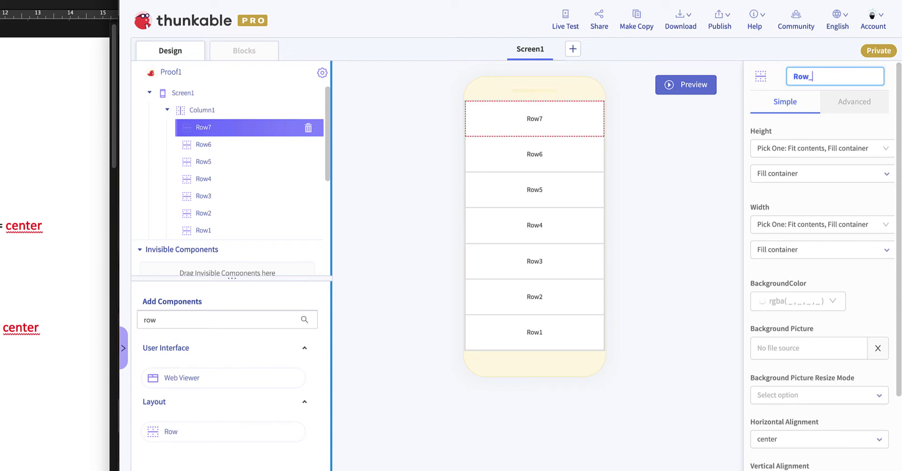
text(_1)
key(Return)
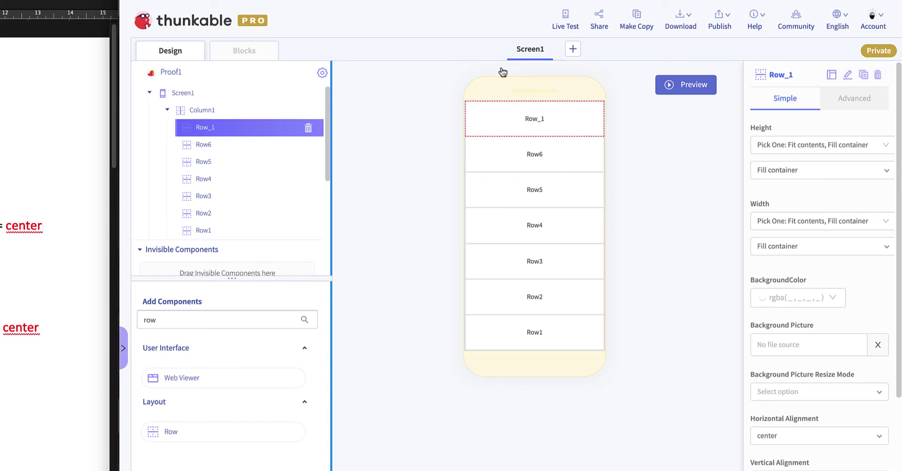
click(193, 145)
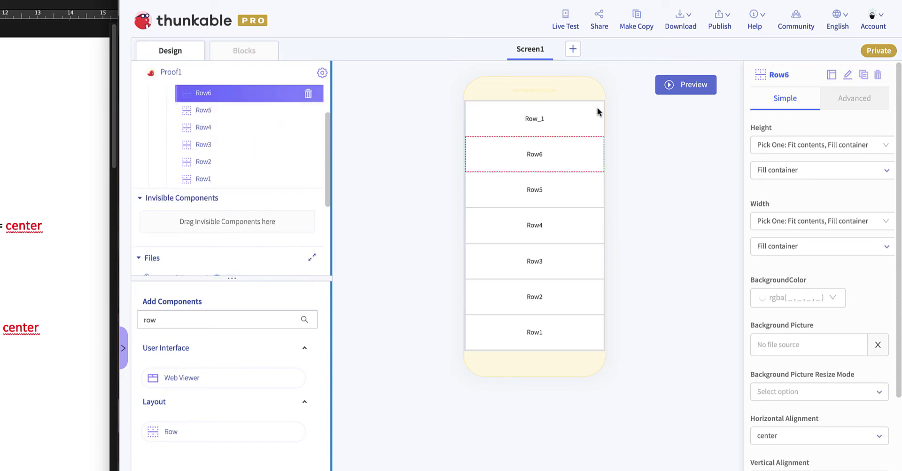
click(847, 74)
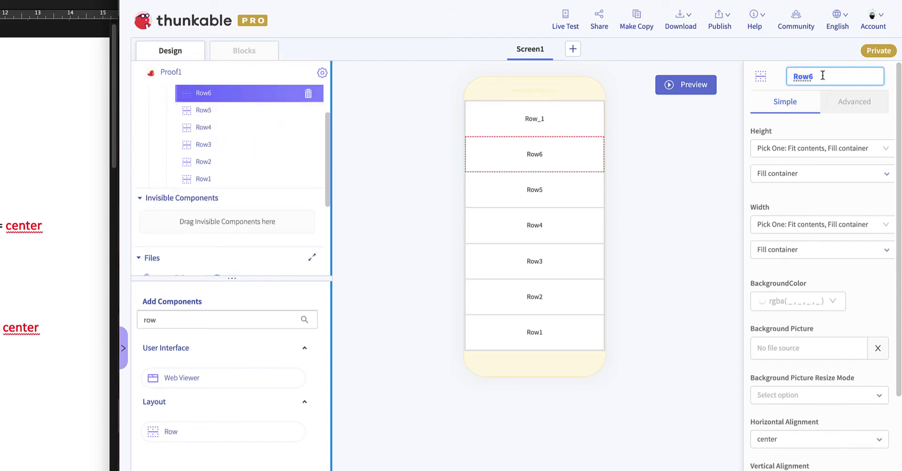
text(Row_2)
key(Return)
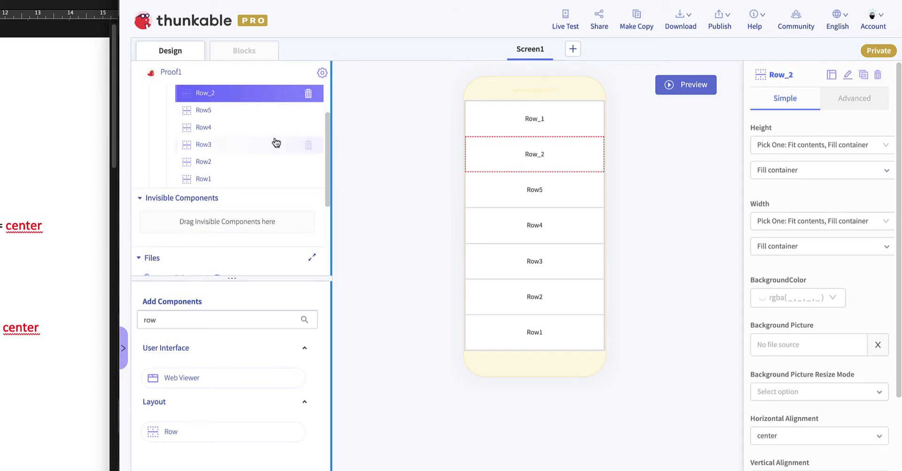
Rename the remaining five rows from top to bottom as Row_3, Row_4, Row_5, Row_6 and Row_7
click(204, 112)
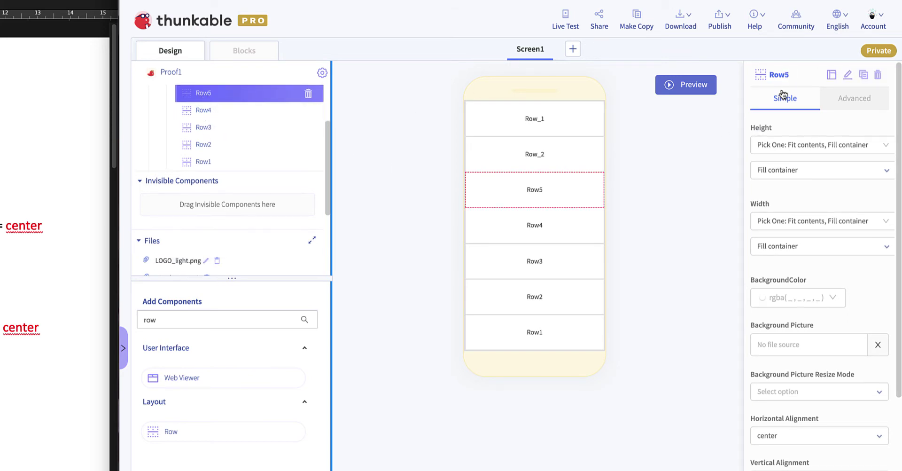
click(847, 75)
text(Row)
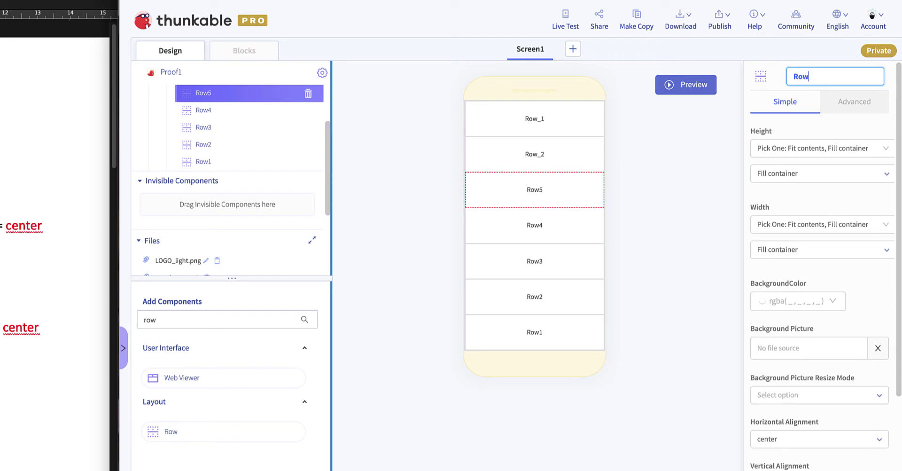
text(_3)
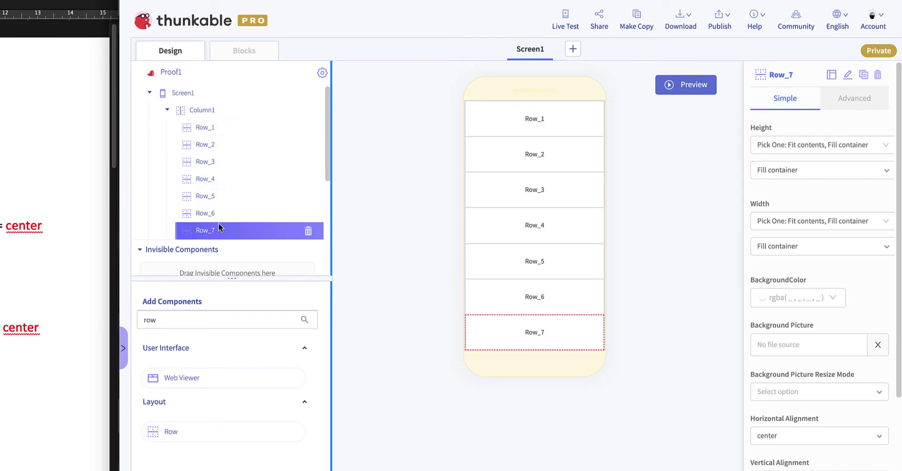
scroll(227, 202, down, 1)
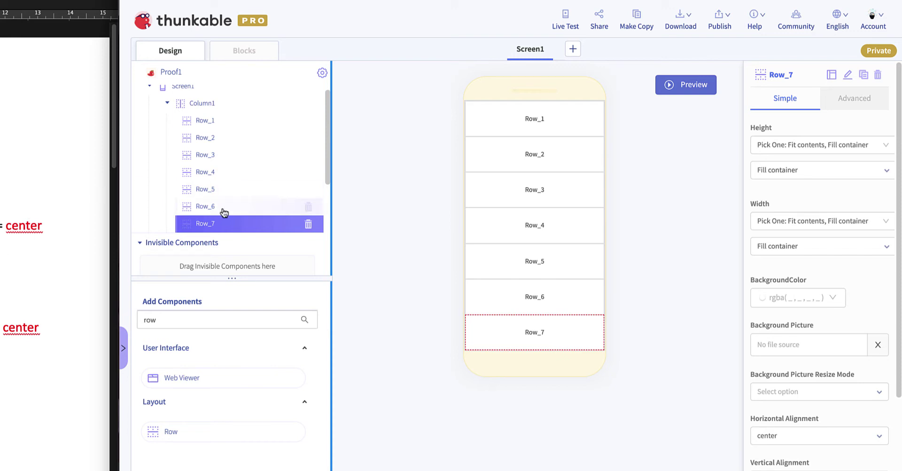
Find the Image component and add an image inside Row_1
click(207, 123)
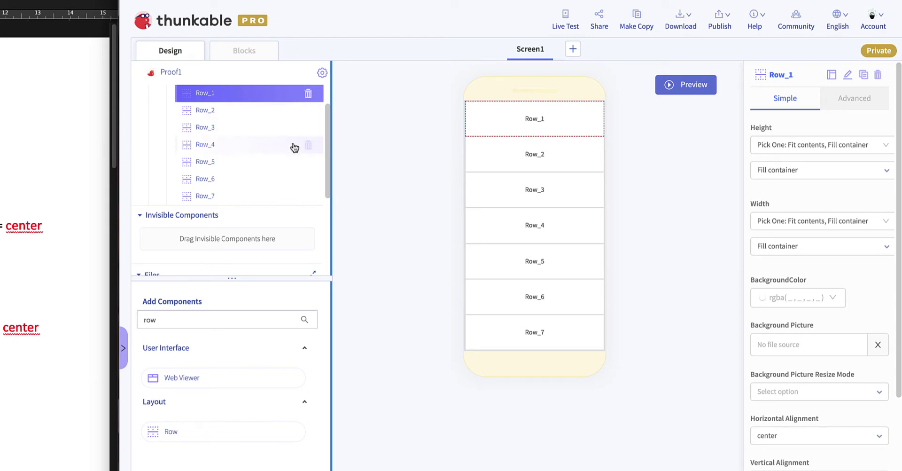
scroll(231, 219, down, 3)
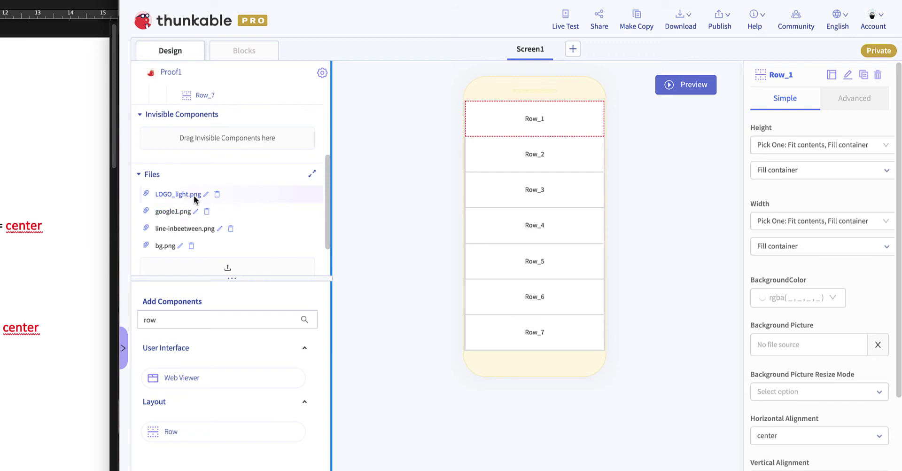
click(160, 320)
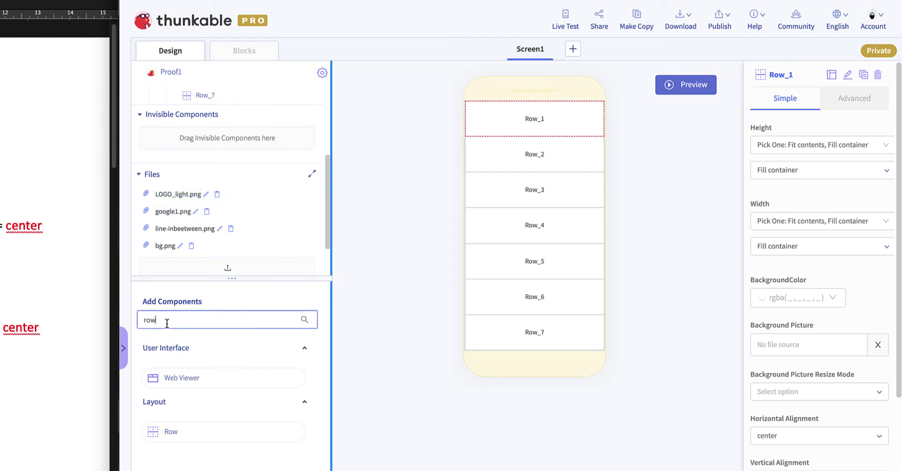
drag(157, 320, 124, 322)
text(imag)
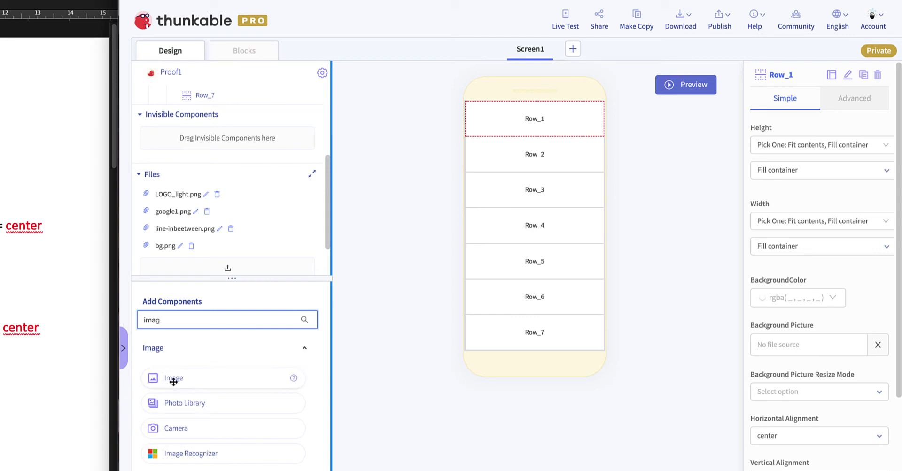
drag(171, 377, 549, 121)
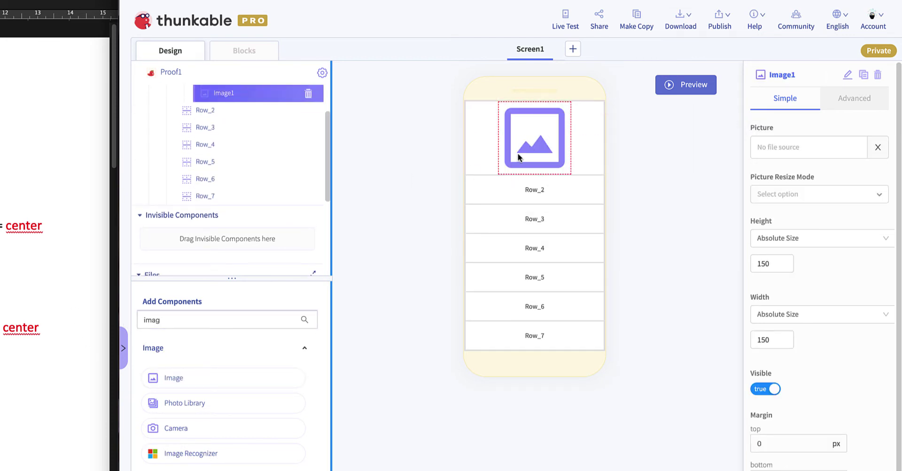
drag(326, 139, 327, 124)
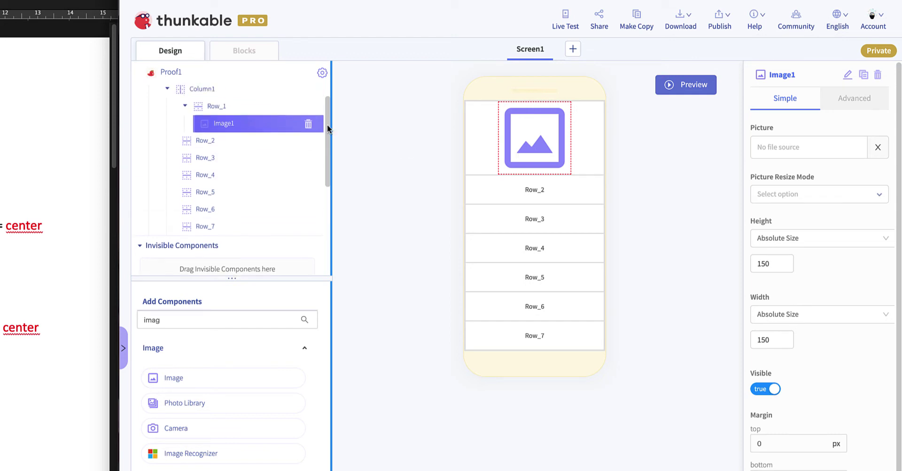
scroll(327, 124, up, 2)
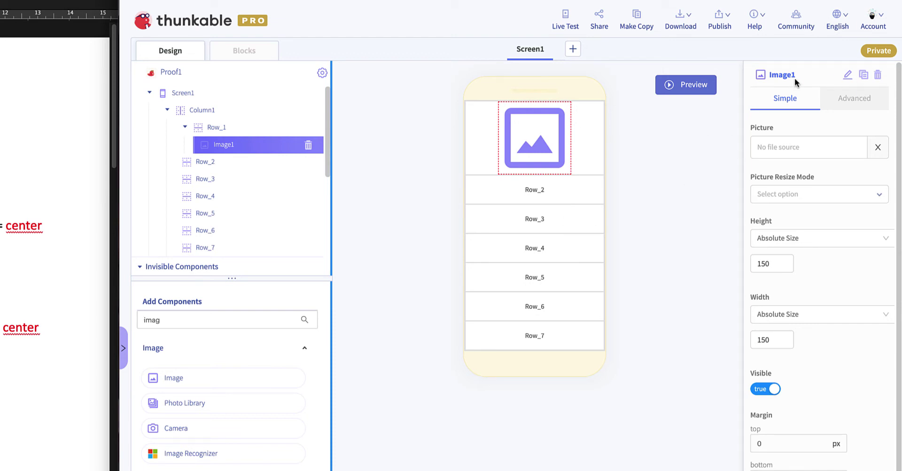
Rename the image in Row_1 as proof_logo
click(848, 74)
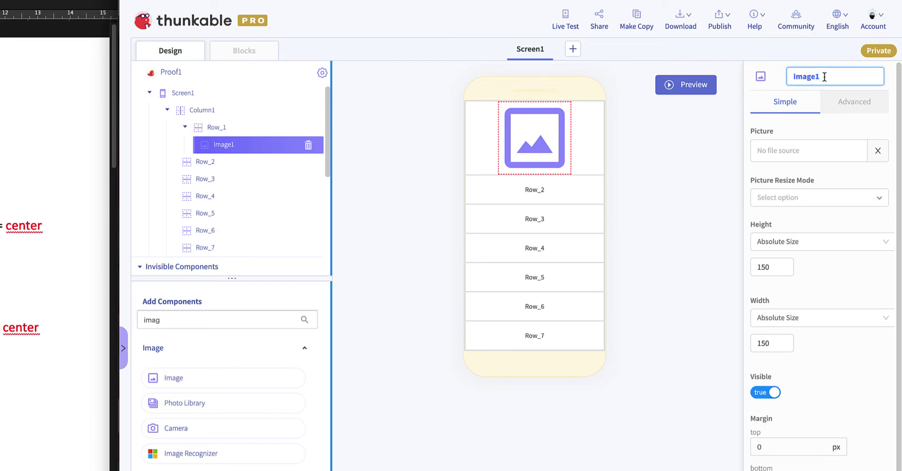
drag(824, 76, 783, 76)
text(lpgo)
key(BackSpace)
key(BackSpace)
key(BackSpace)
key(BackSpace)
text(proof_logo)
key(Return)
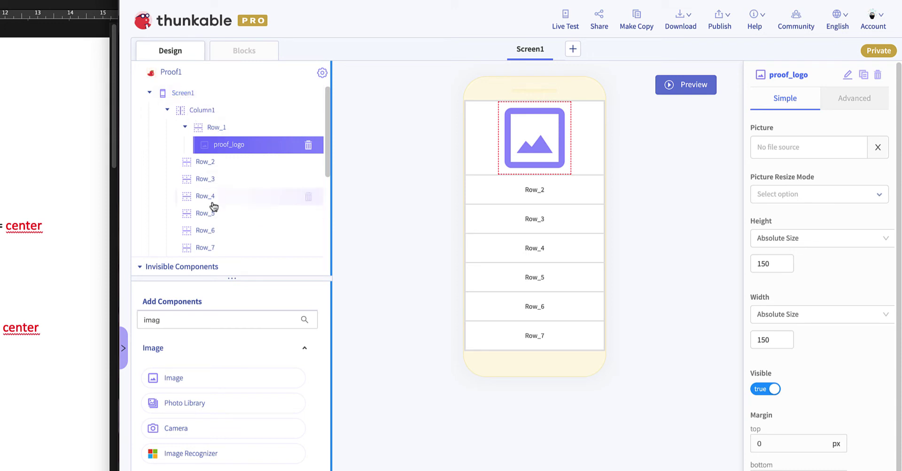
Set the background picture of Screen1 to bg.png
click(189, 93)
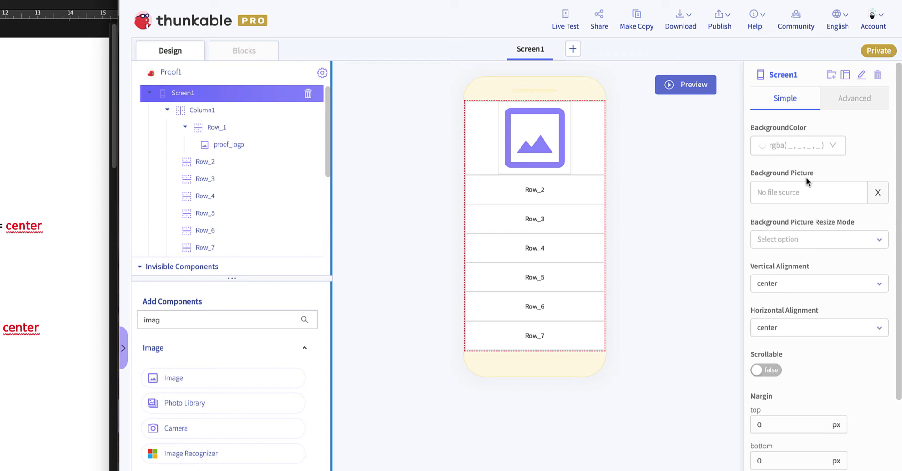
click(826, 190)
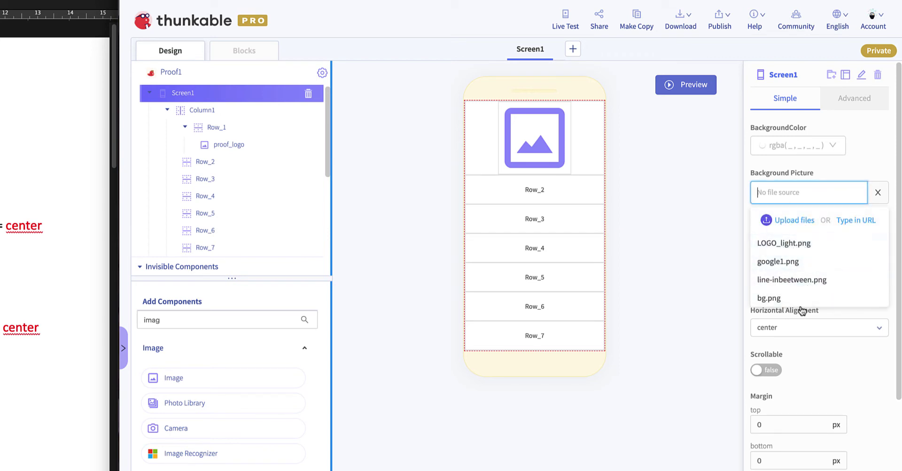
click(775, 299)
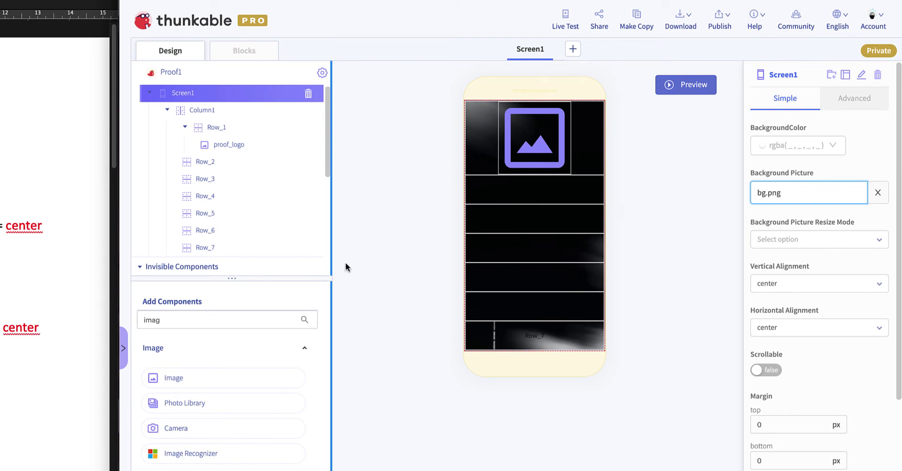
Add an Image component inside Row_2
drag(325, 152, 316, 232)
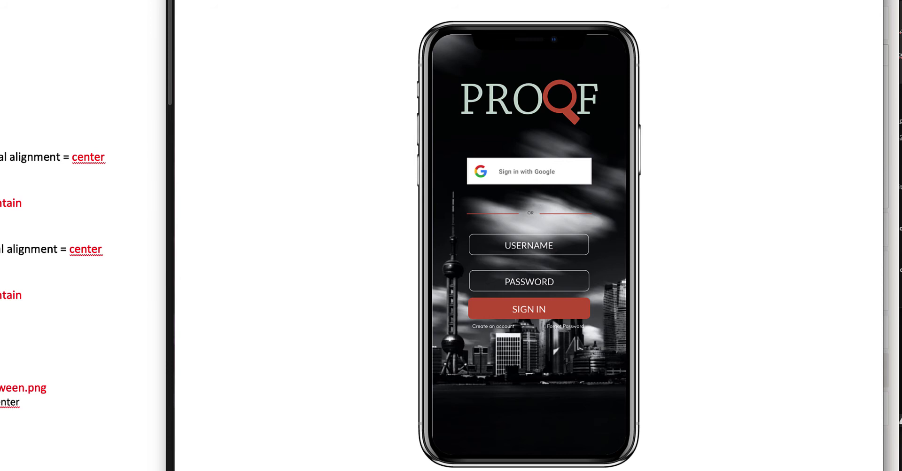
key(Escape)
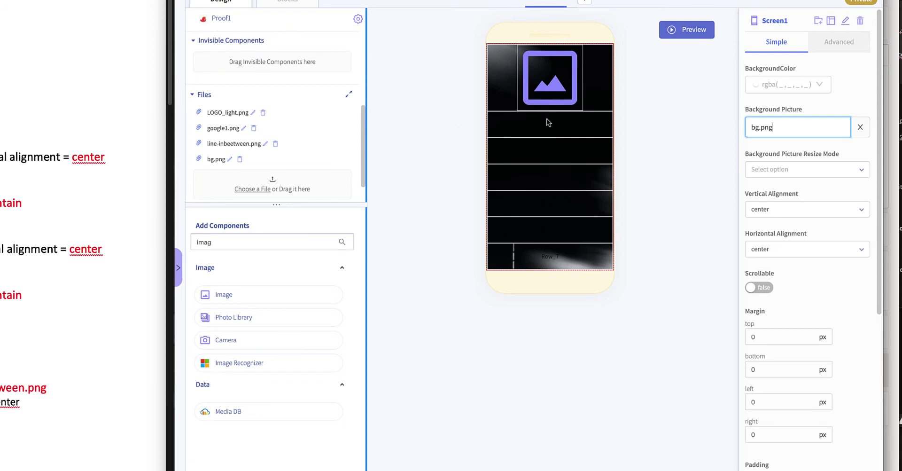
drag(236, 246, 182, 242)
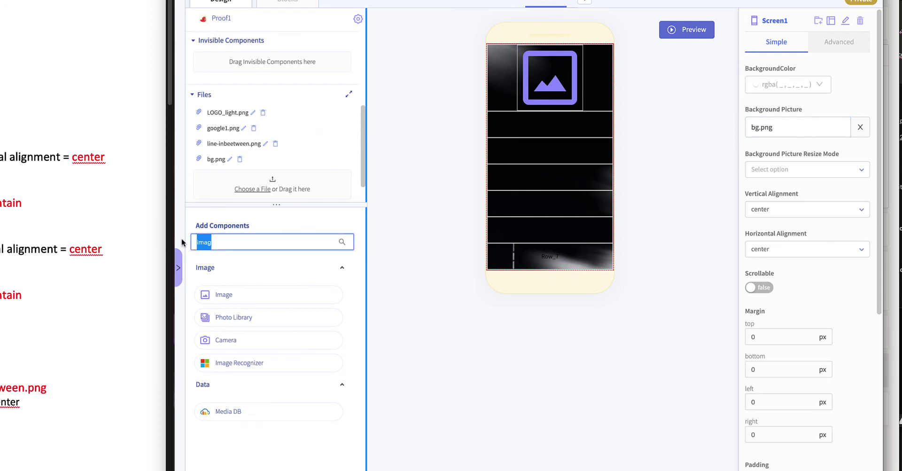
drag(224, 298, 551, 133)
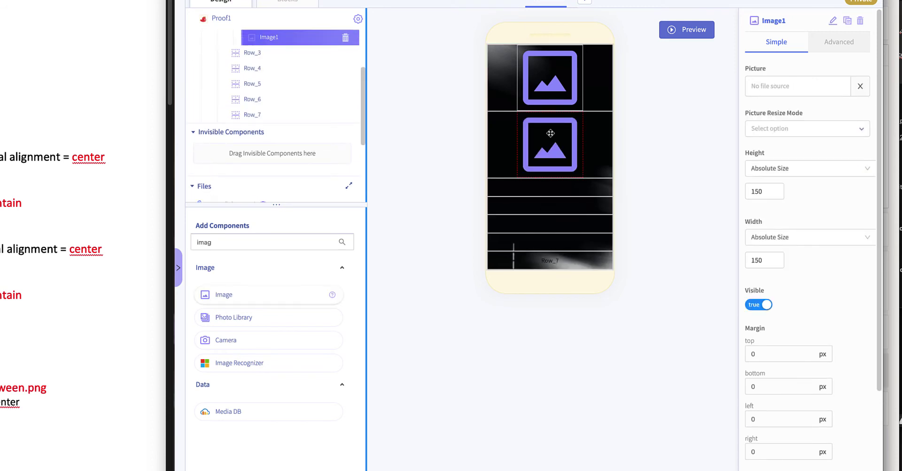
Rename the image in Row_2 as google_logo
click(833, 20)
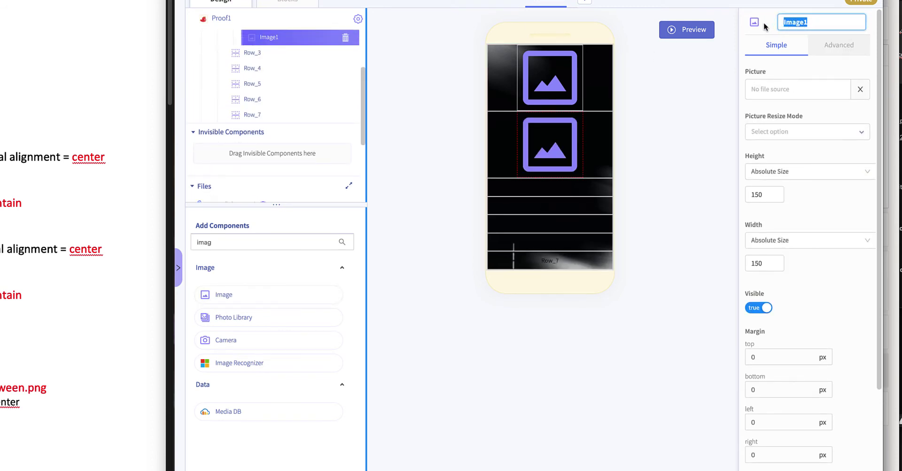
text(go)
key(BackSpace)
key(BackSpace)
text(log)
key(BackSpace)
key(BackSpace)
key(BackSpace)
text(google_logo)
key(Return)
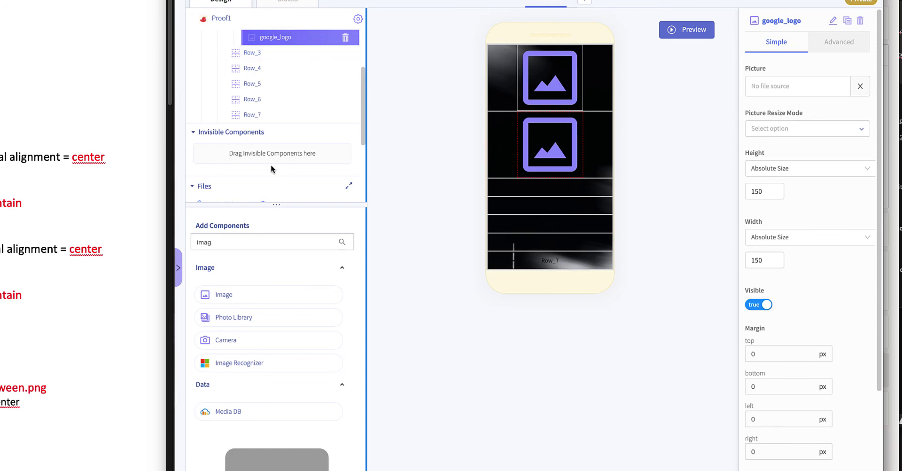
Set the background picture of Row_3 to line-inbeetween.png
scroll(261, 144, down, 1)
scroll(260, 150, down, 1)
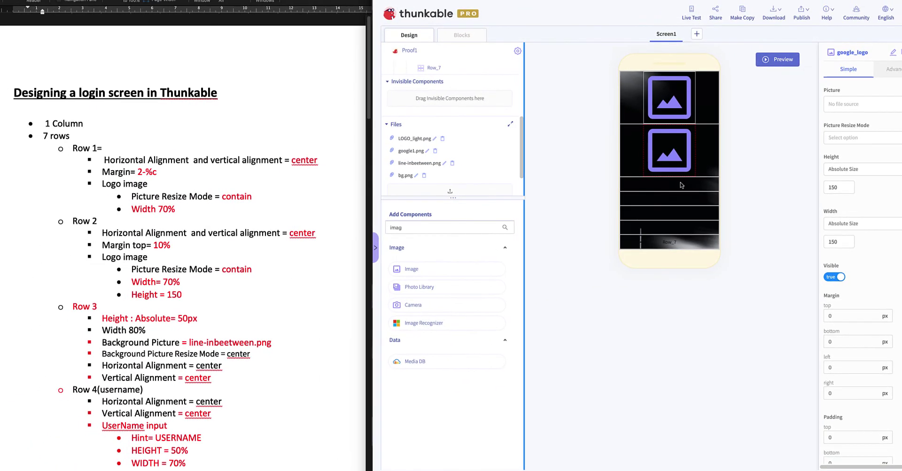
click(695, 188)
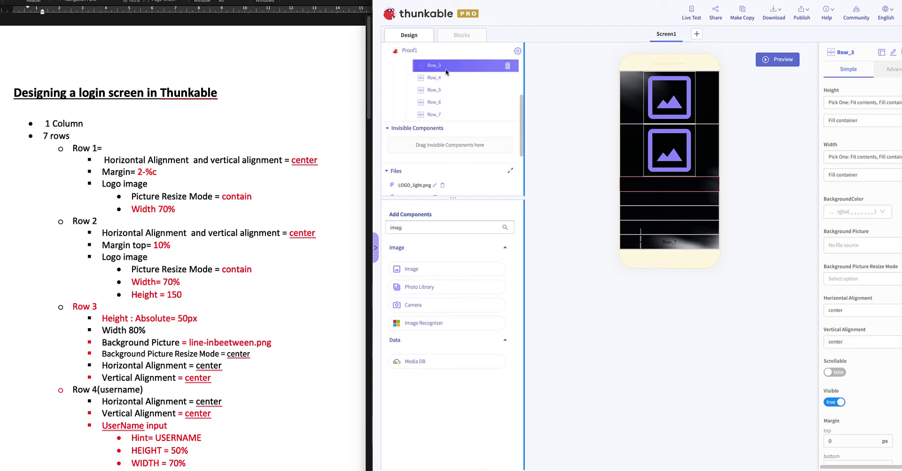
scroll(446, 70, up, 1)
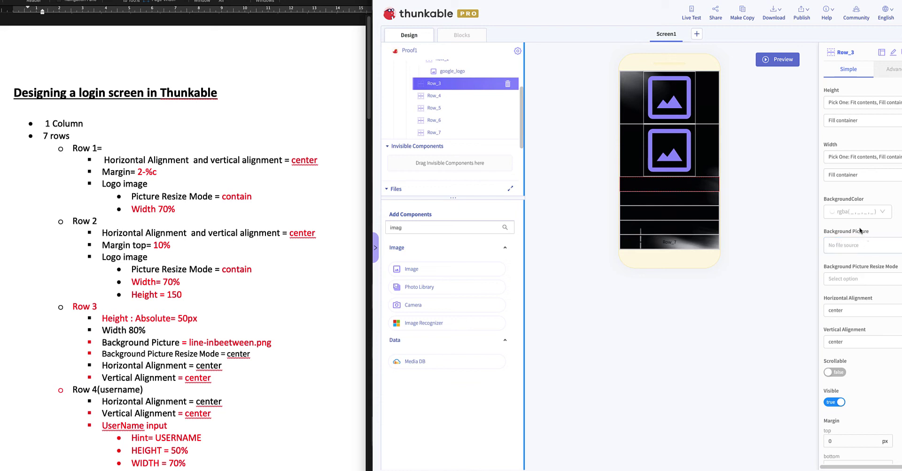
click(854, 242)
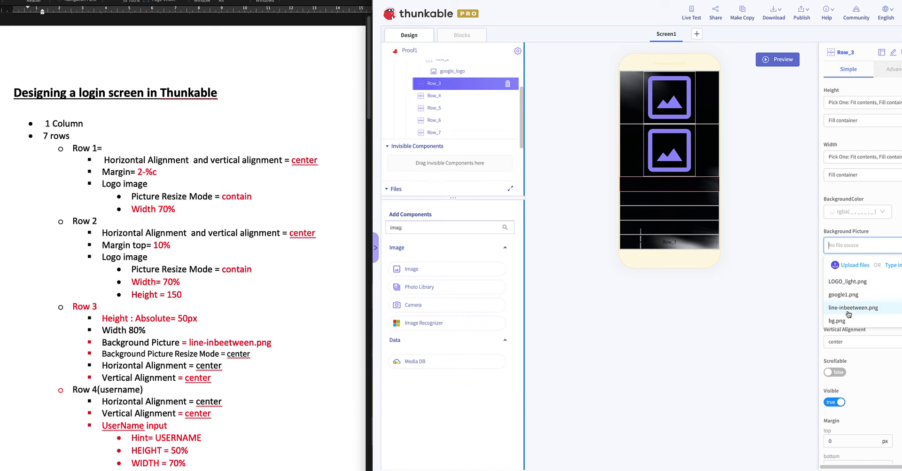
click(853, 308)
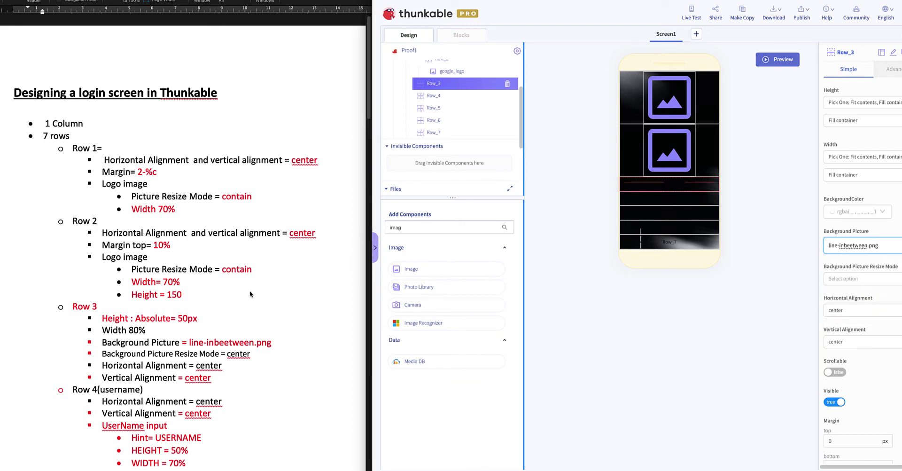
Check the Row 3 settings in the design notes and set Row_3's height to an absolute size of 50
scroll(243, 284, down, 1)
scroll(243, 281, down, 4)
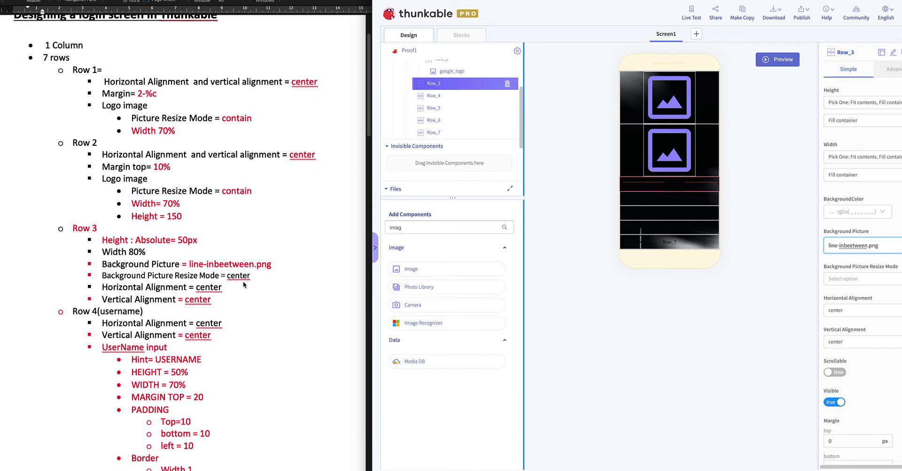
scroll(243, 284, down, 1)
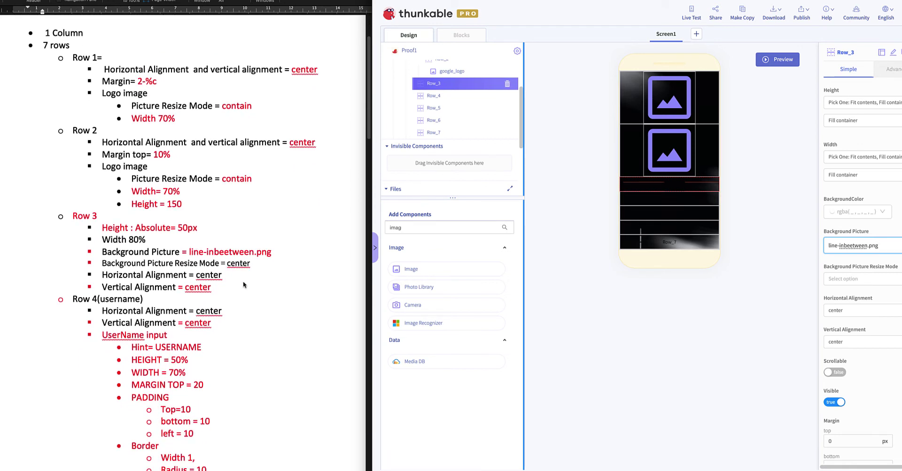
click(159, 259)
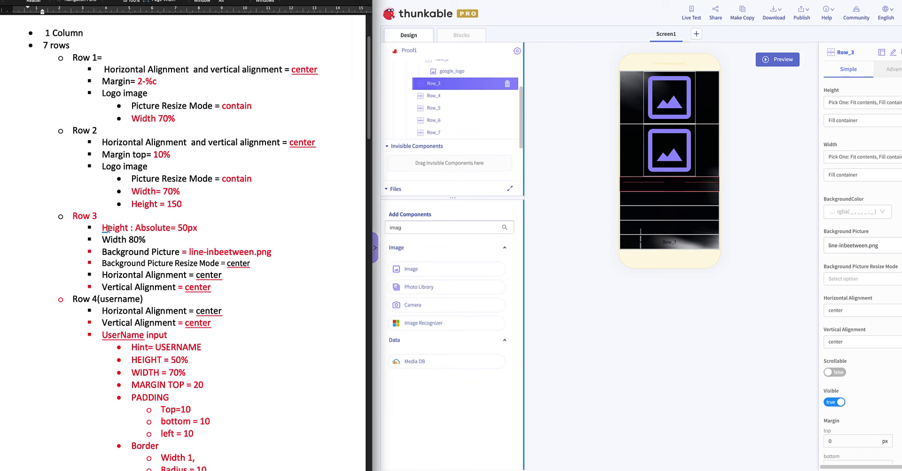
drag(102, 228, 220, 288)
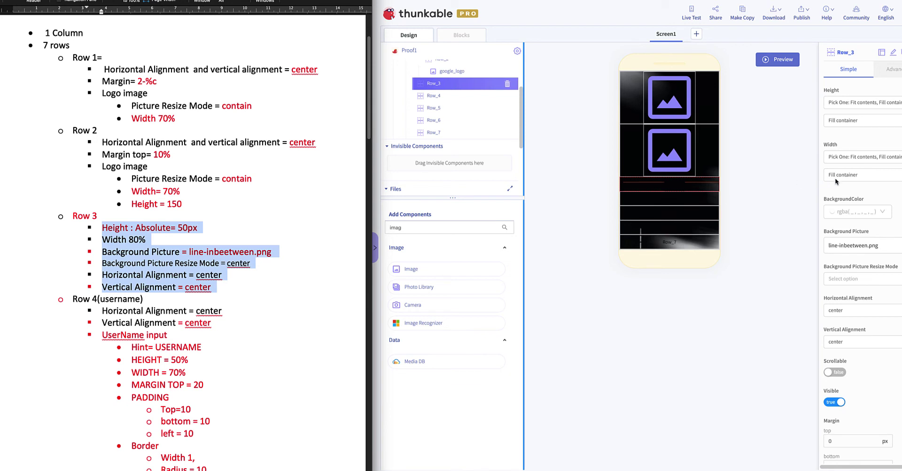
click(853, 106)
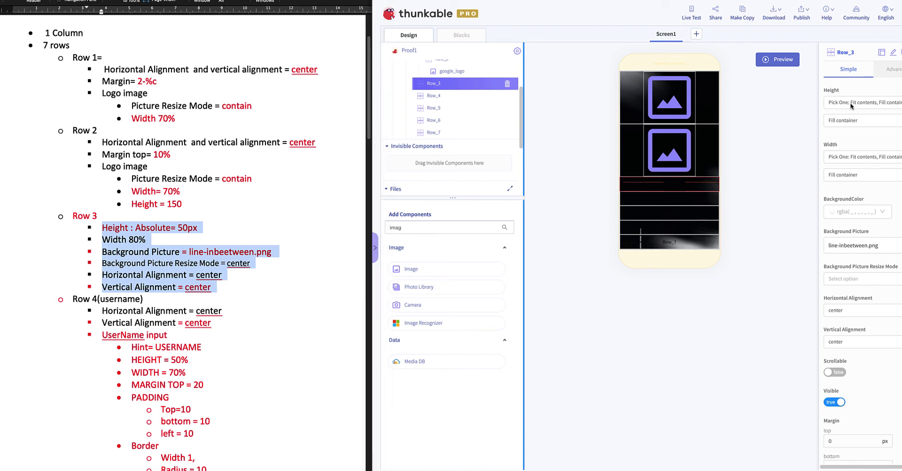
click(854, 105)
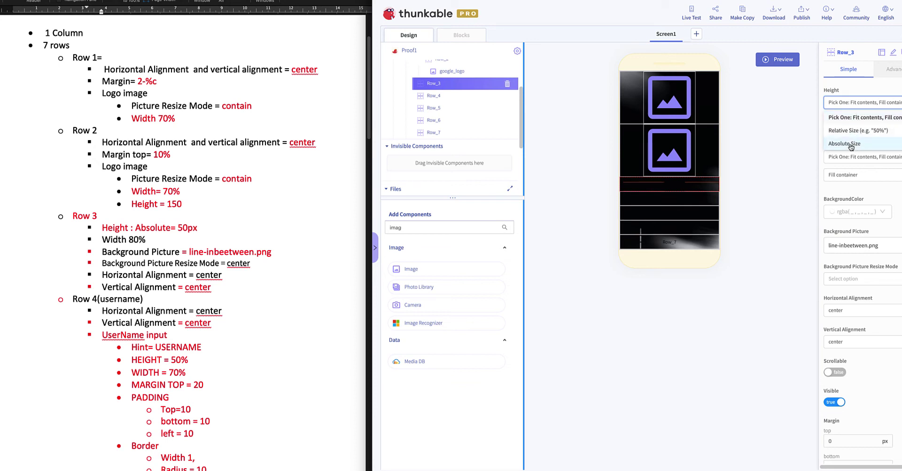
click(850, 148)
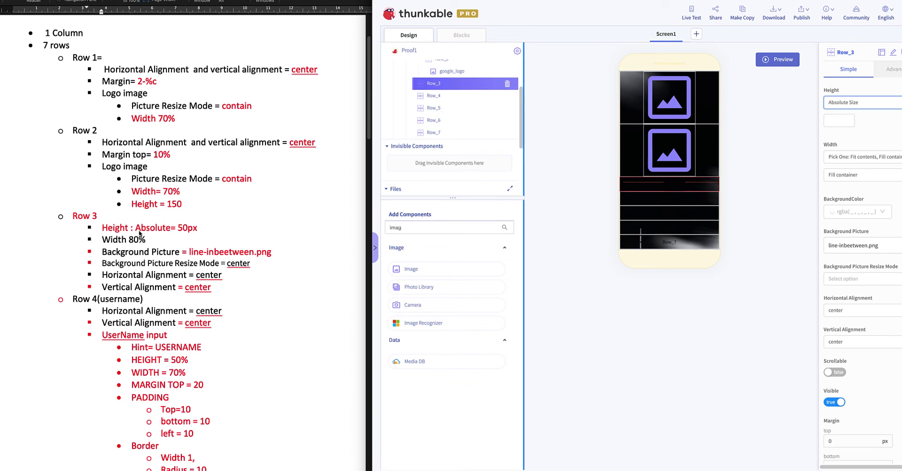
click(840, 123)
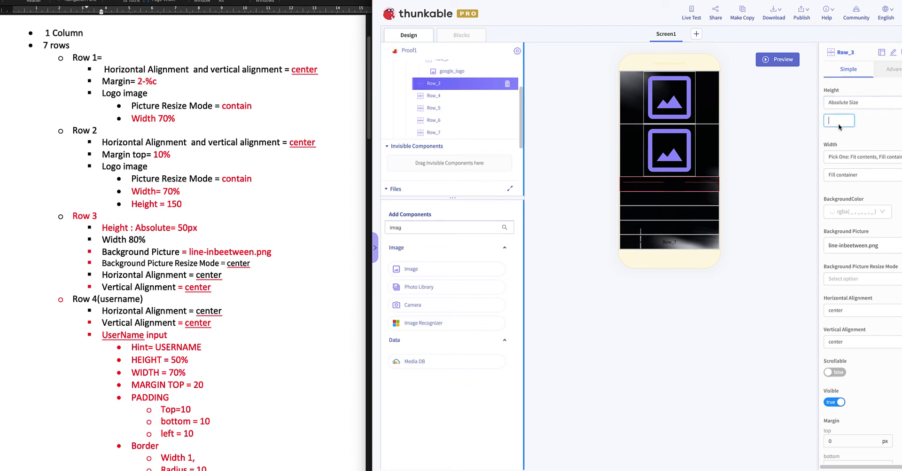
text(50)
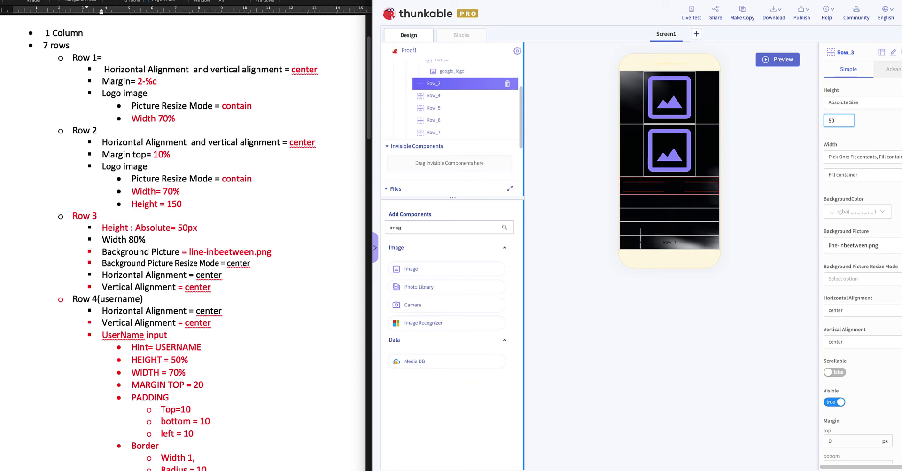
click(879, 126)
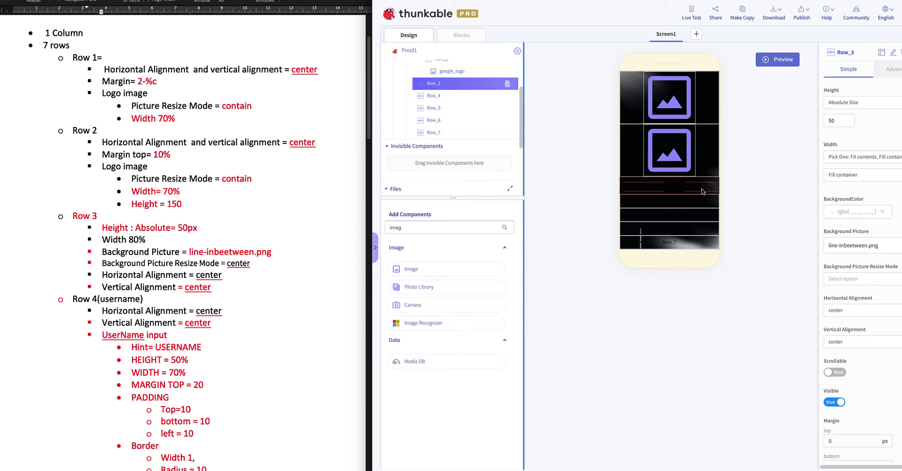
Set Row_3's width to a relative size of 80%
click(836, 160)
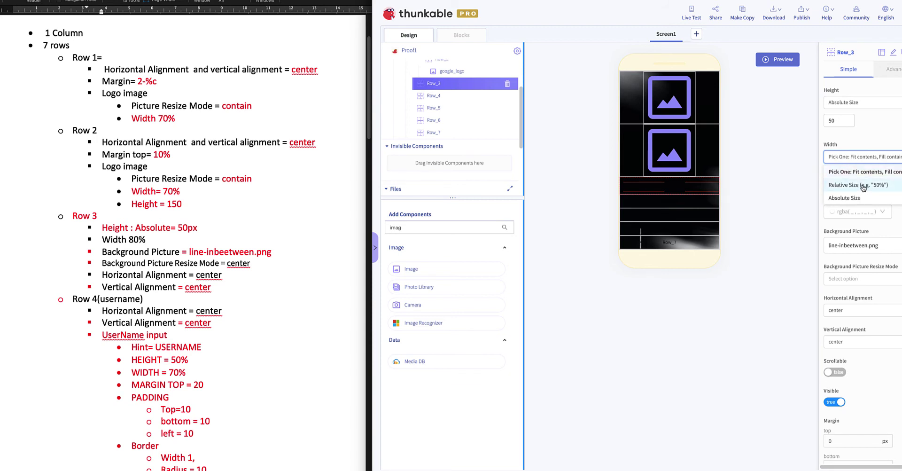
click(857, 187)
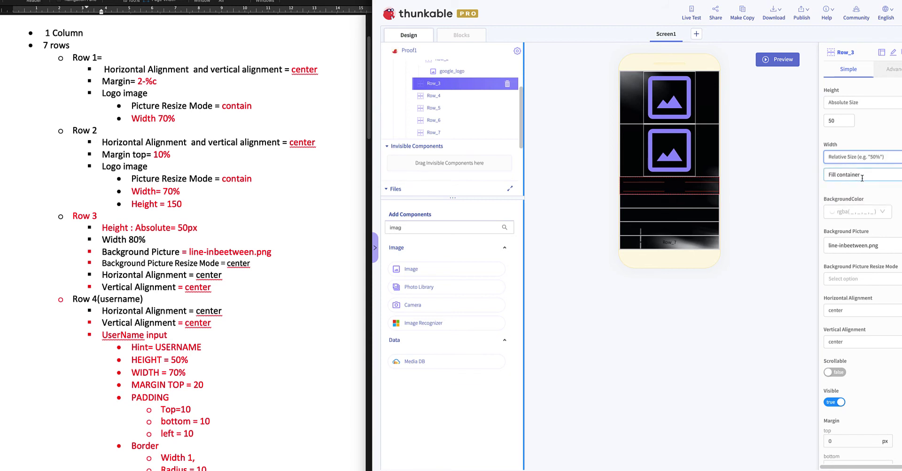
click(862, 175)
drag(861, 175, 809, 175)
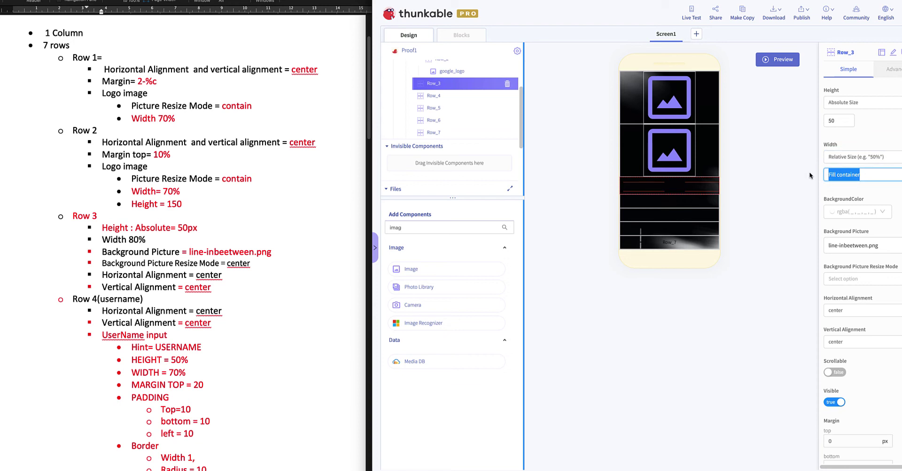
text(8)
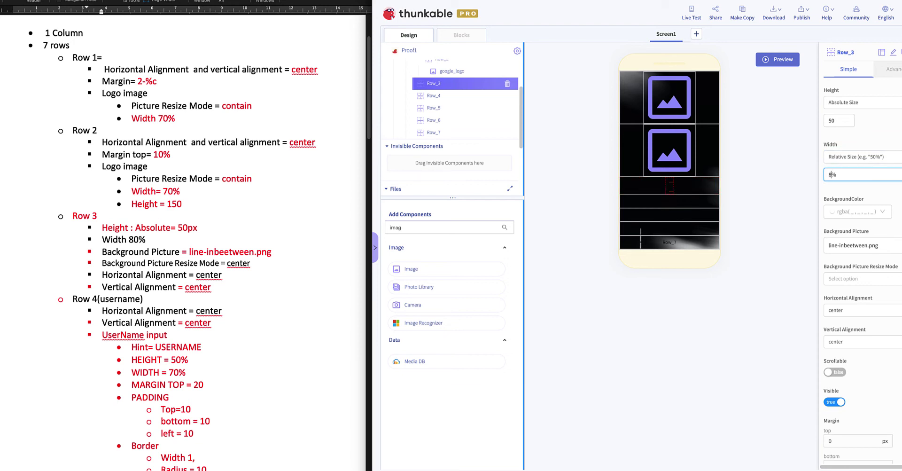
text(0)
click(839, 187)
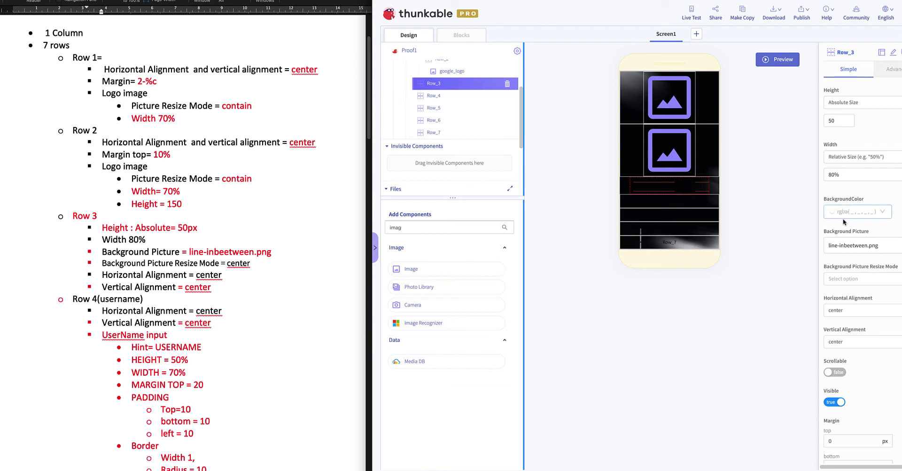
Set Row_3's background picture resize mode to center
click(846, 240)
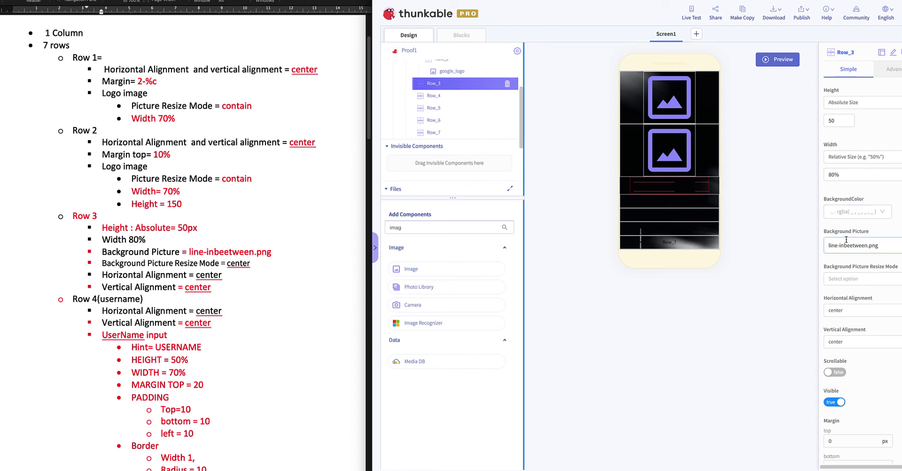
click(878, 277)
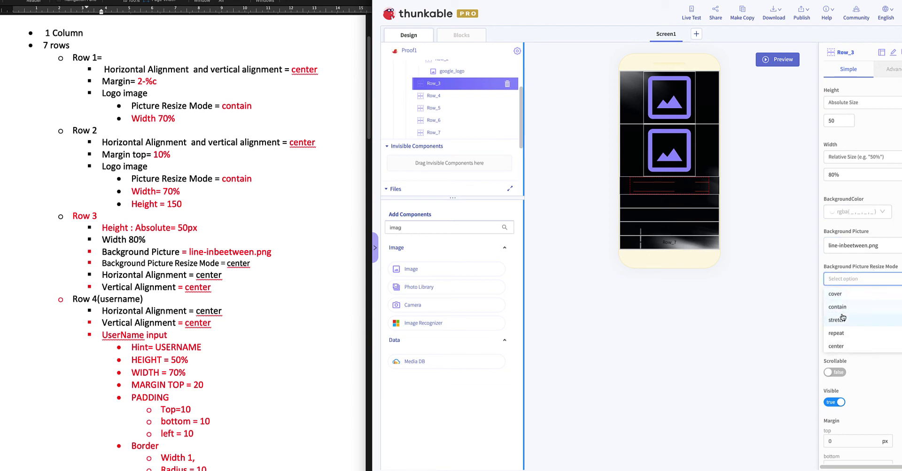
click(843, 349)
click(843, 347)
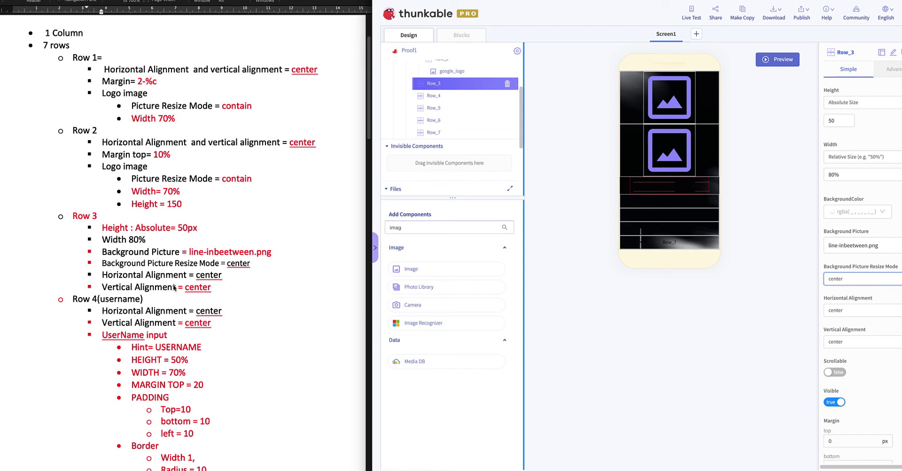
Review the Row 3 alignment entries in the design notes and switch to the Proof login screen mockup
scroll(173, 285, down, 2)
click(160, 269)
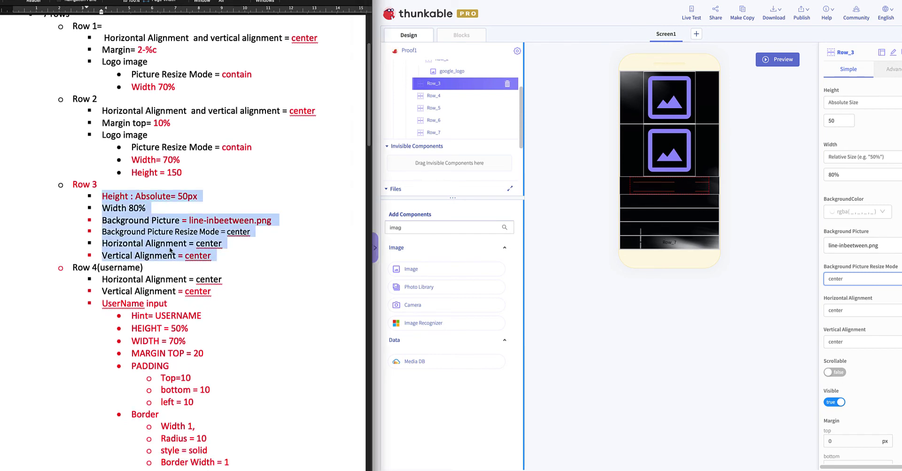
click(134, 251)
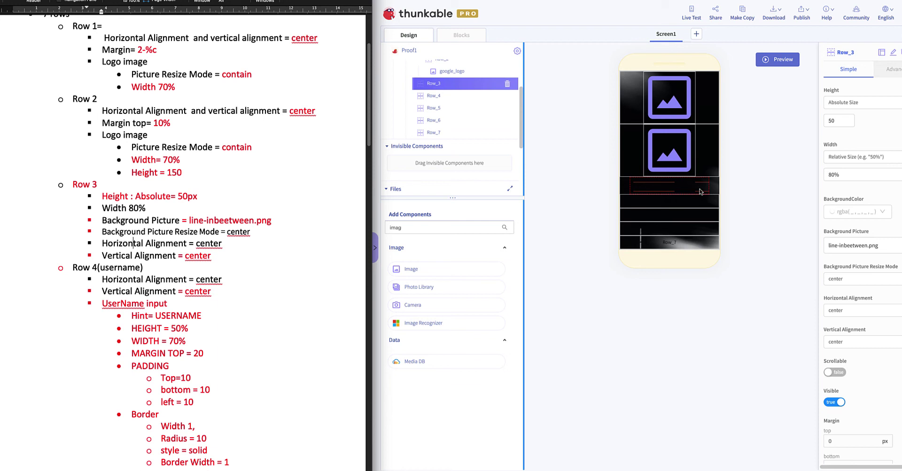
key(super+Tab)
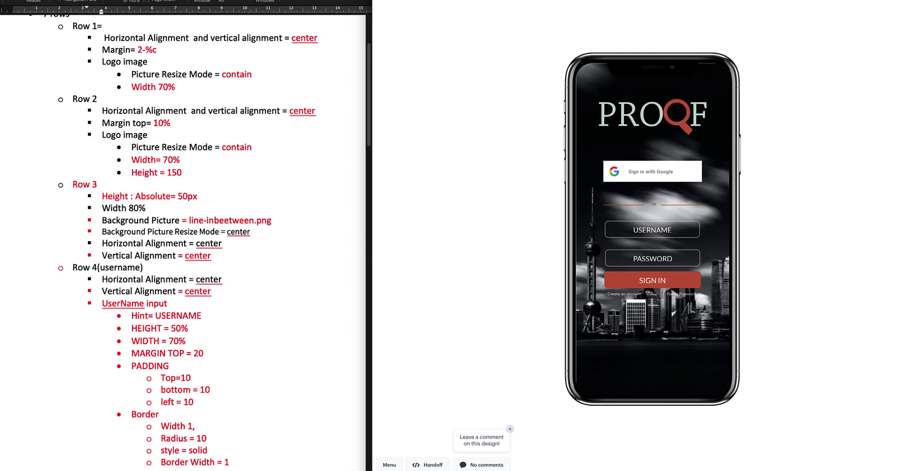
Return to the Thunkable project, search the components for "in" and add a Text Input inside Row_4
key(ctrl+Tab)
key(ctrl+Tab)
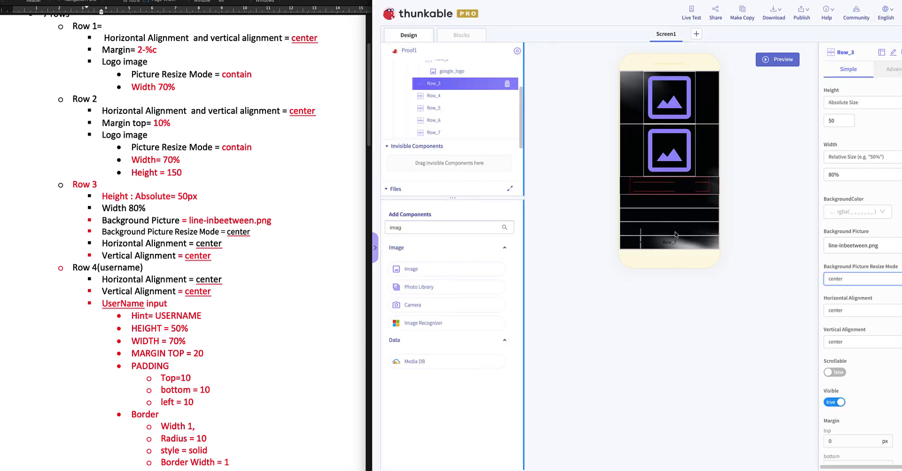
click(665, 205)
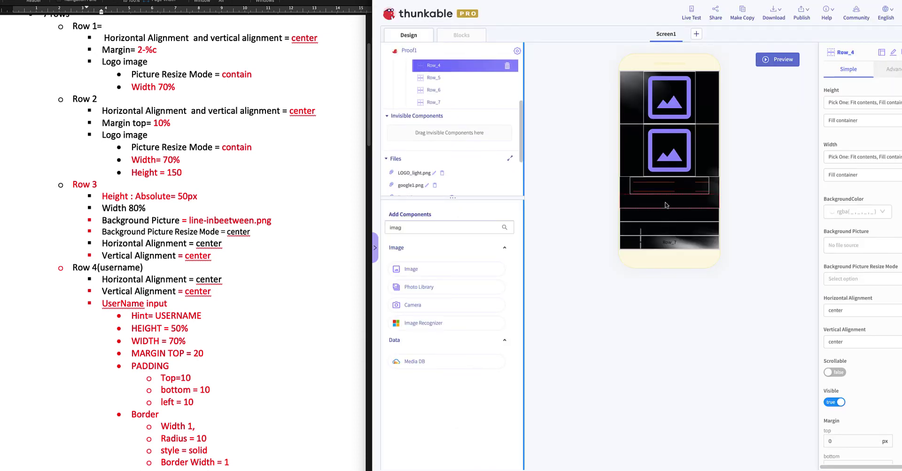
scroll(192, 273, down, 3)
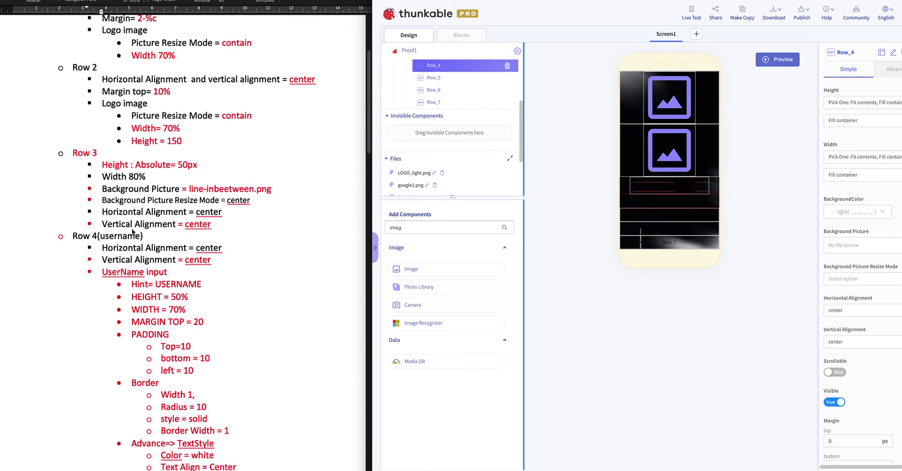
click(407, 230)
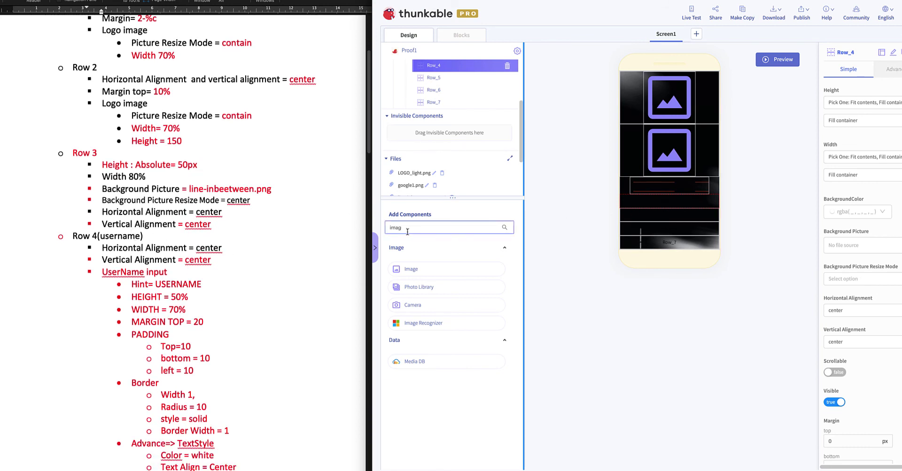
drag(407, 230, 379, 228)
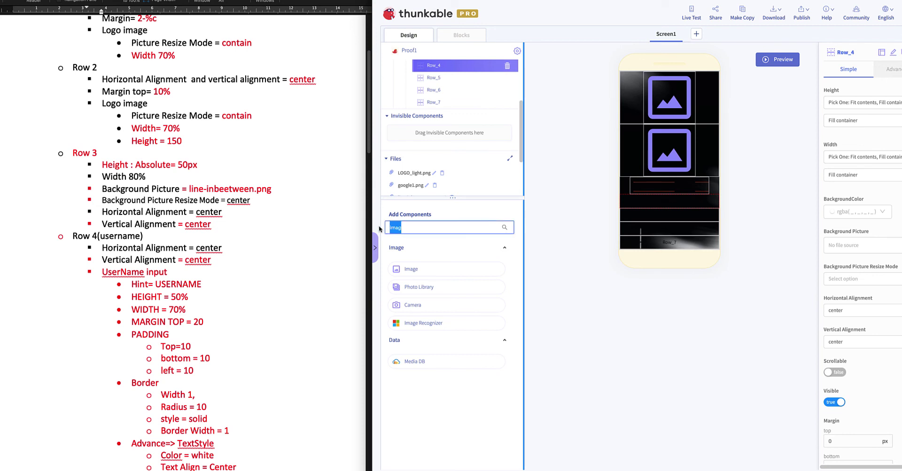
text(in)
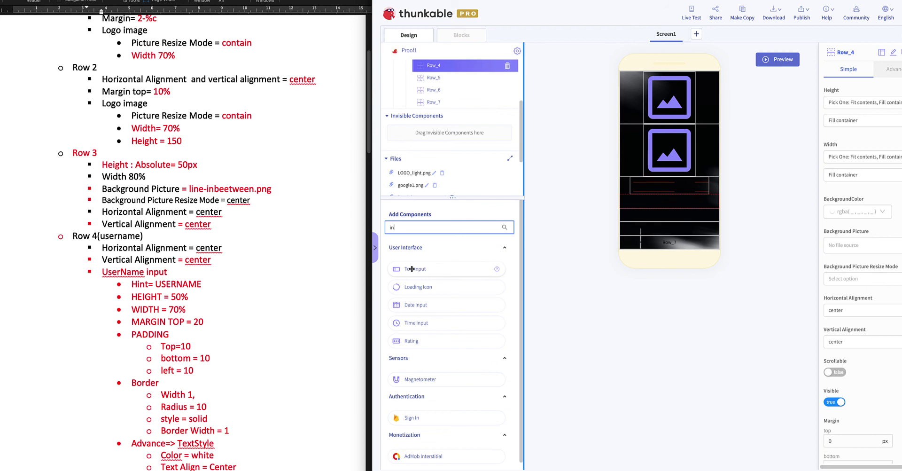
mouse_move(412, 268)
mouse_down()
mouse_move(444, 162)
mouse_move(444, 66)
mouse_move(444, 109)
mouse_up()
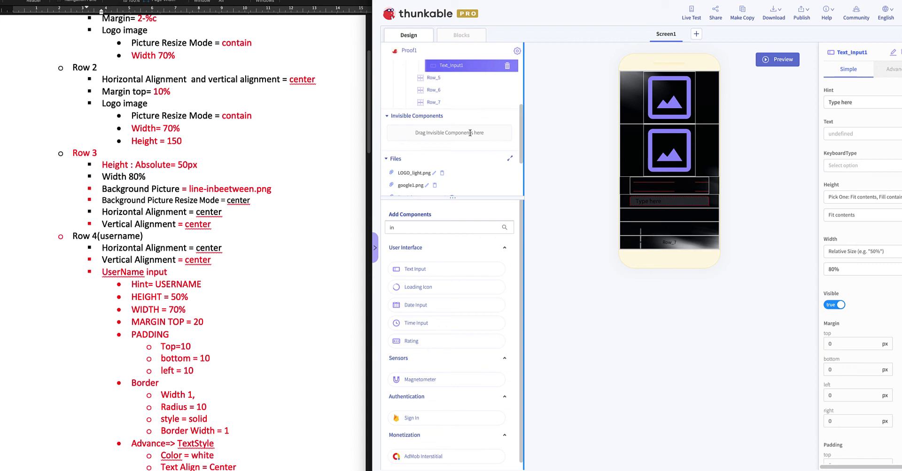
Rename the text input in Row_4 to input_username
scroll(470, 133, up, 1)
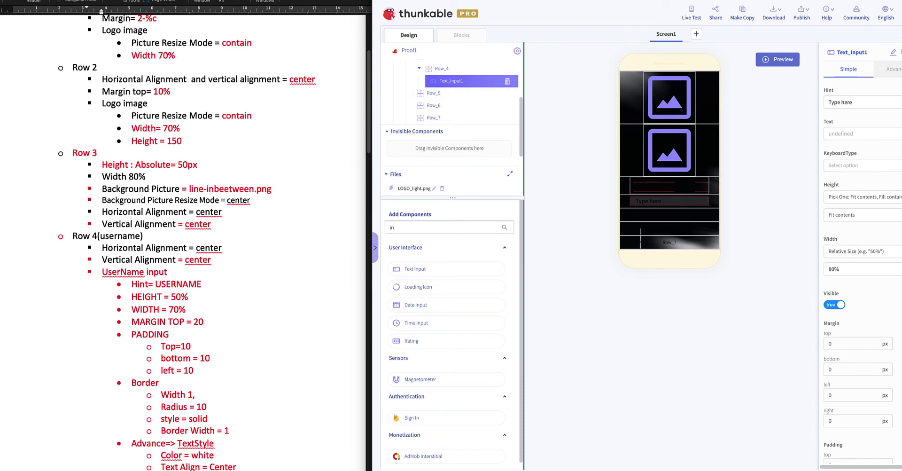
click(893, 52)
drag(887, 53, 844, 54)
text(input)
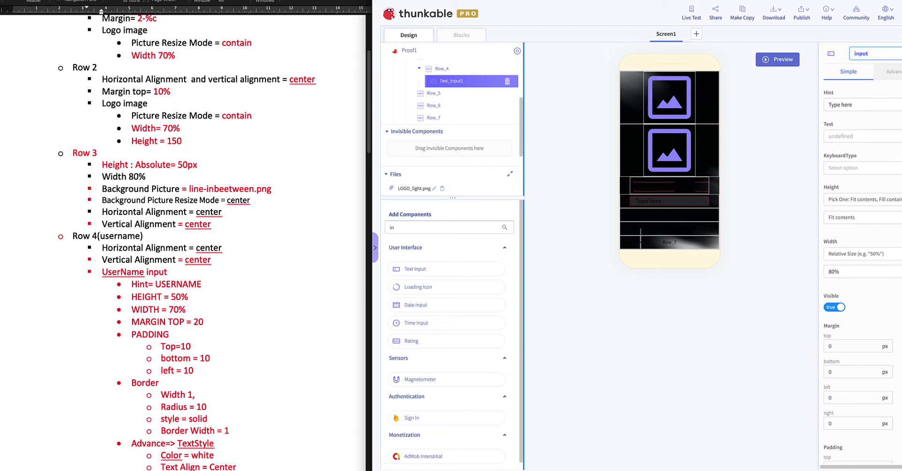
text(_username)
key(Return)
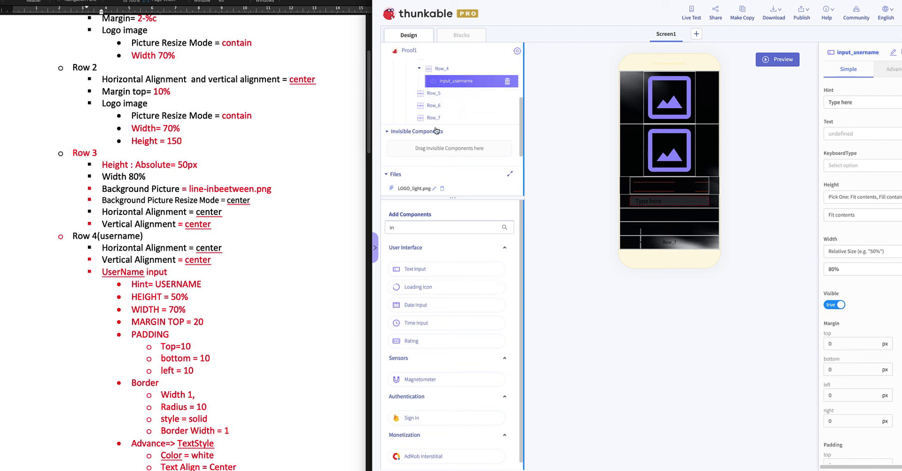
Add a Text Input inside Row_5 and name it input_password
click(434, 93)
scroll(435, 108, down, 1)
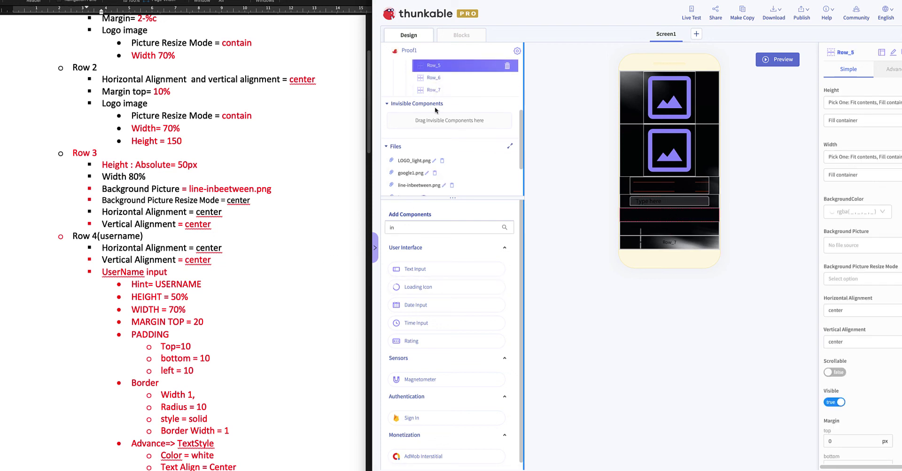
drag(413, 270, 442, 99)
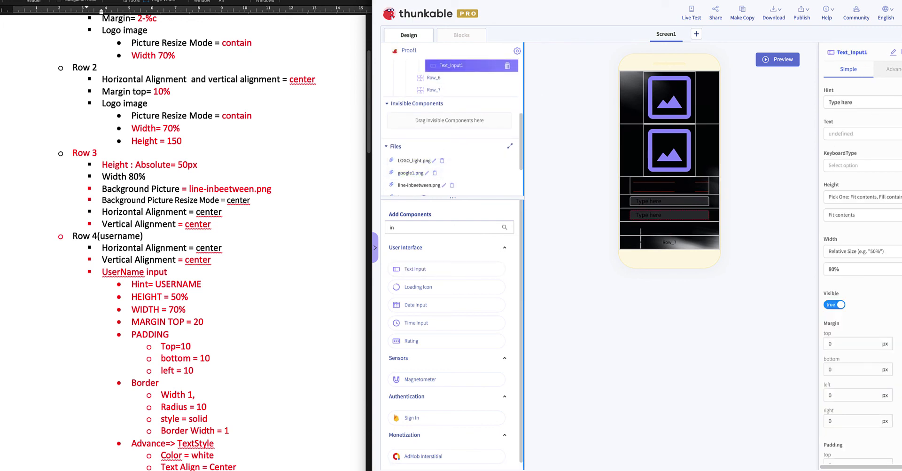
click(893, 53)
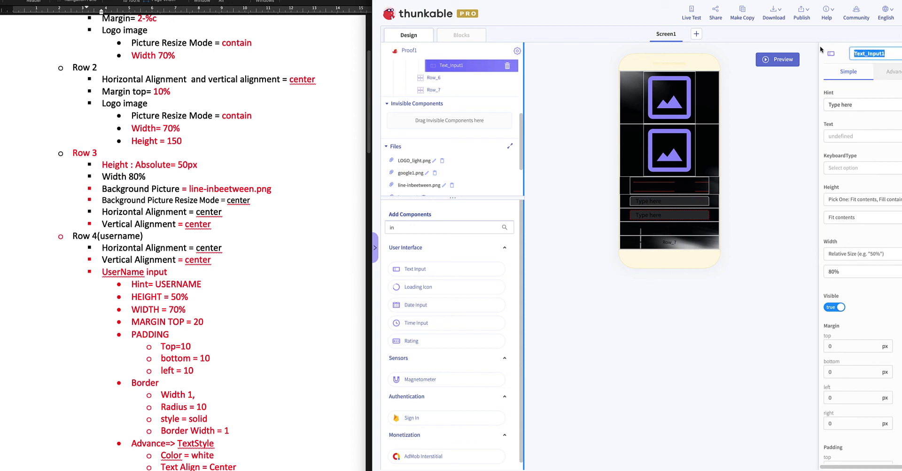
text(input_password)
key(Return)
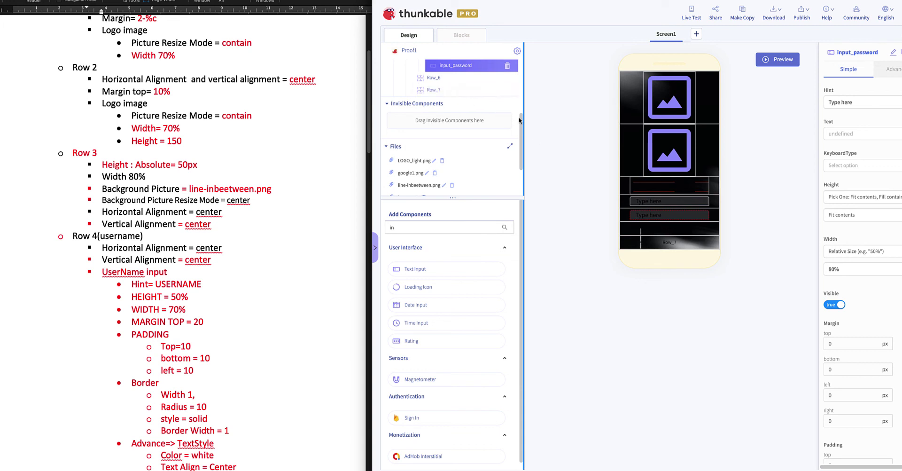
Search the components for "butt" and add a Button inside Row_6
scroll(507, 95, up, 1)
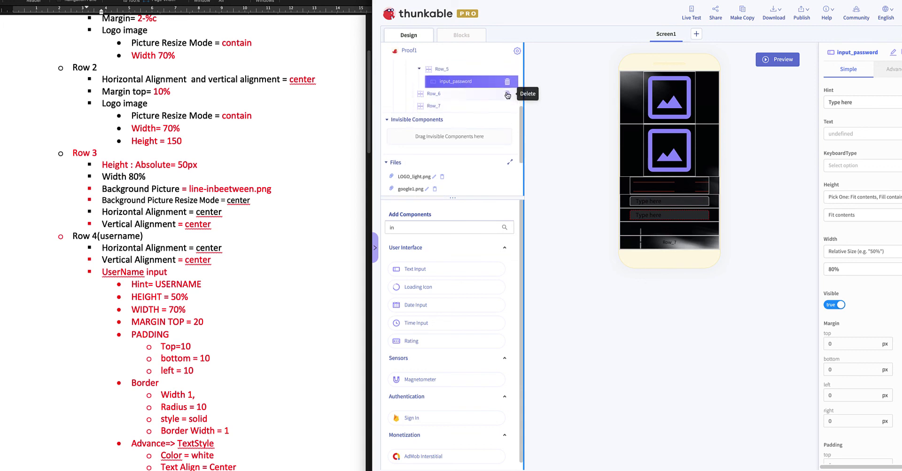
click(457, 101)
scroll(456, 101, down, 2)
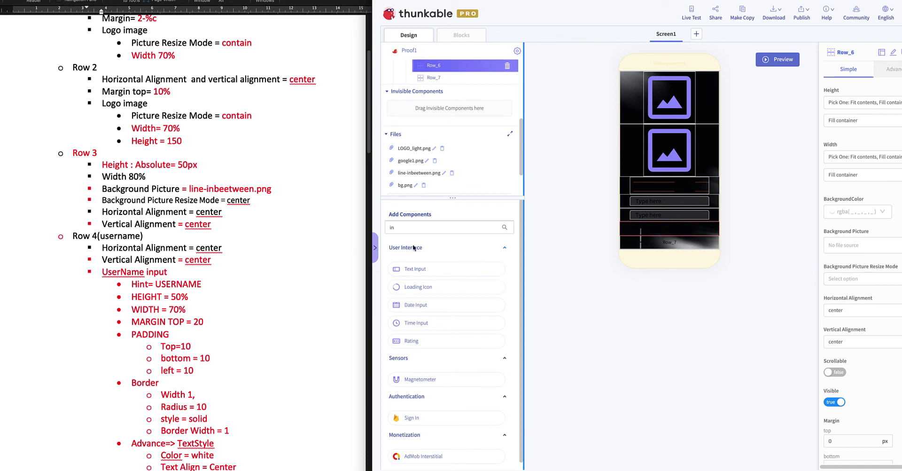
drag(400, 227, 372, 230)
text(butt)
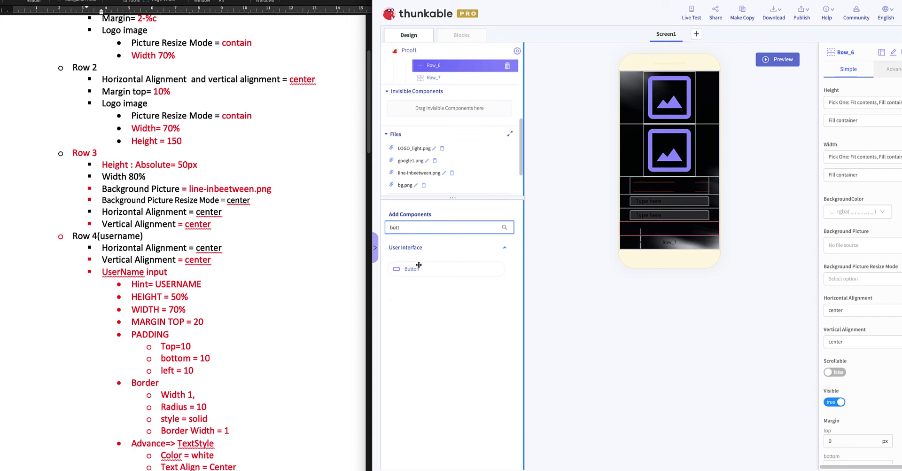
drag(414, 269, 448, 98)
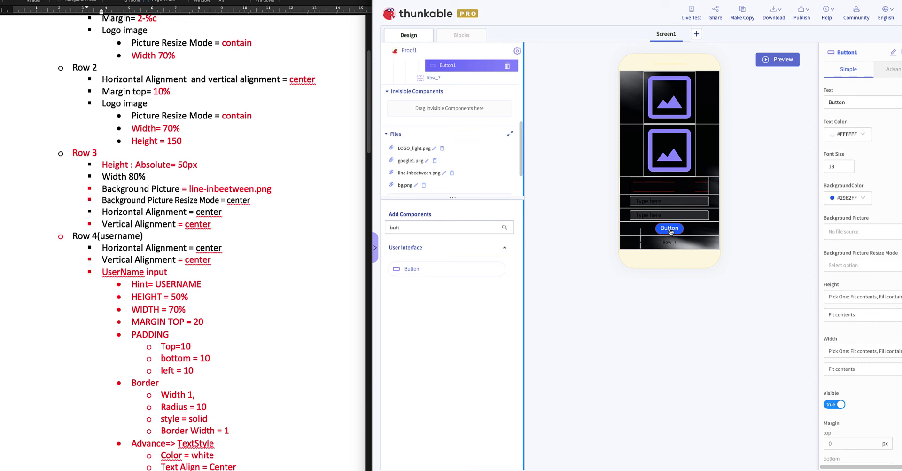
Rename the button in Row_6 to btn_signin
click(890, 55)
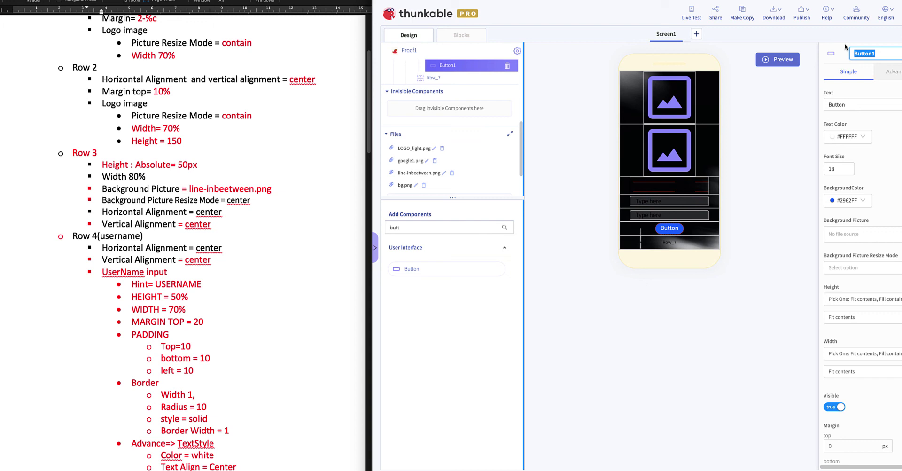
text(btn_signin)
key(Return)
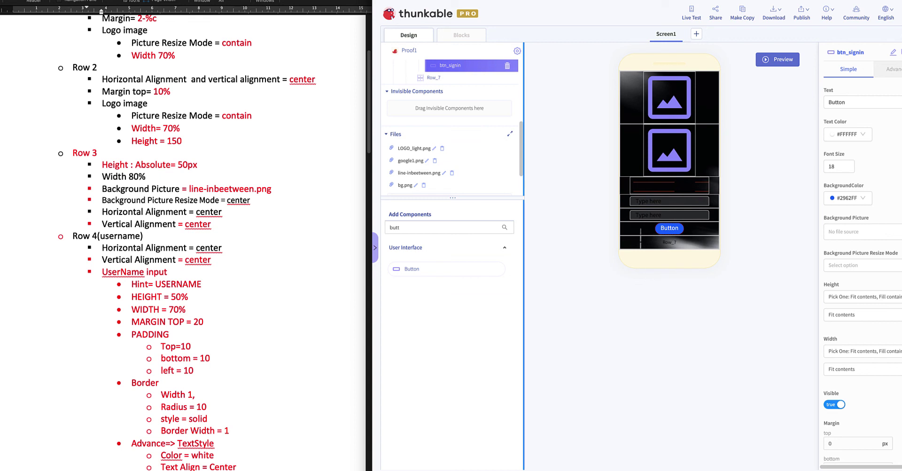
Consult the login screen mockup, add two Buttons inside Row_7 and start the app preview
click(489, 1)
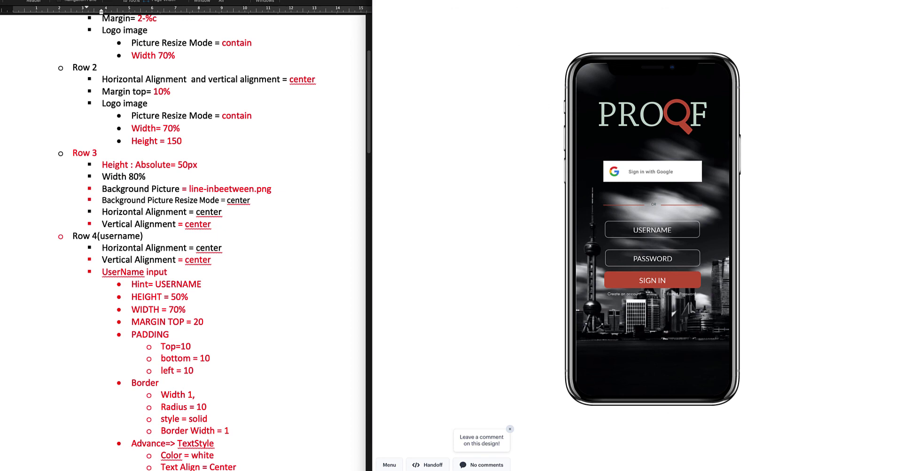
key(ctrl+Tab)
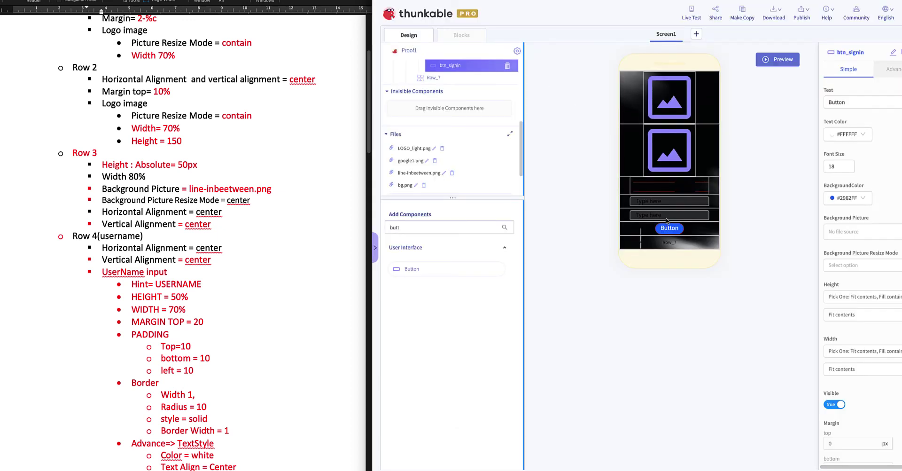
click(428, 78)
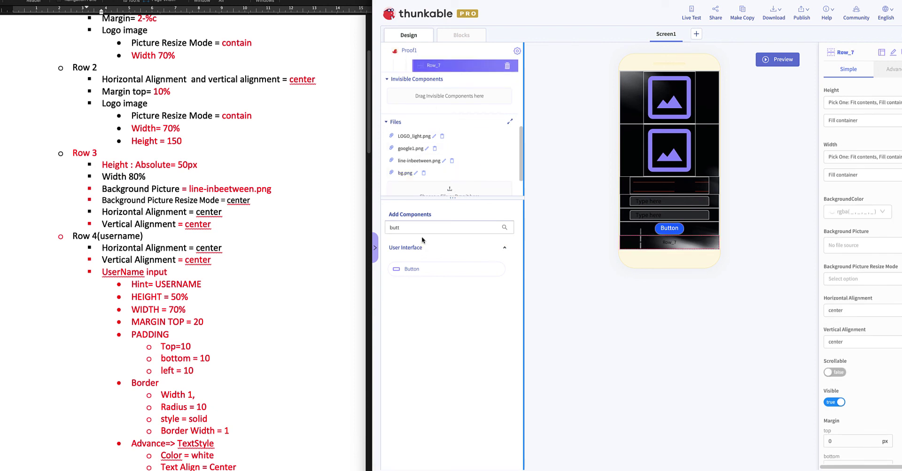
drag(406, 227, 381, 226)
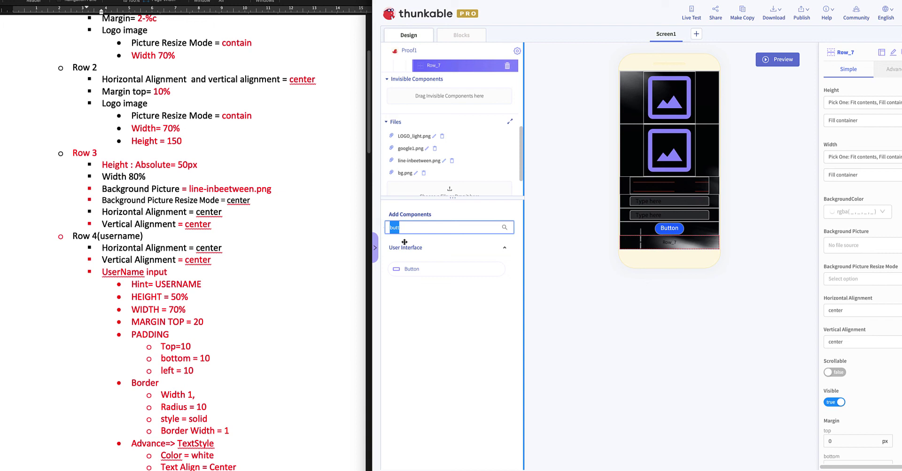
drag(417, 272, 444, 75)
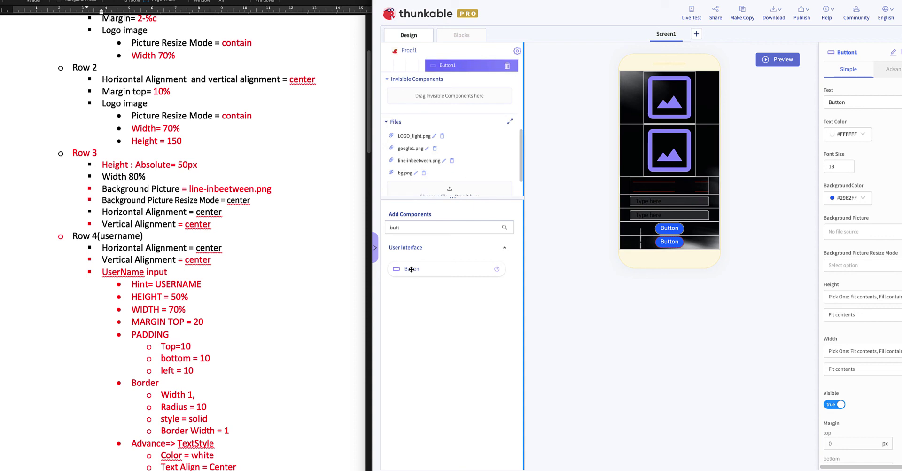
scroll(472, 61, up, 1)
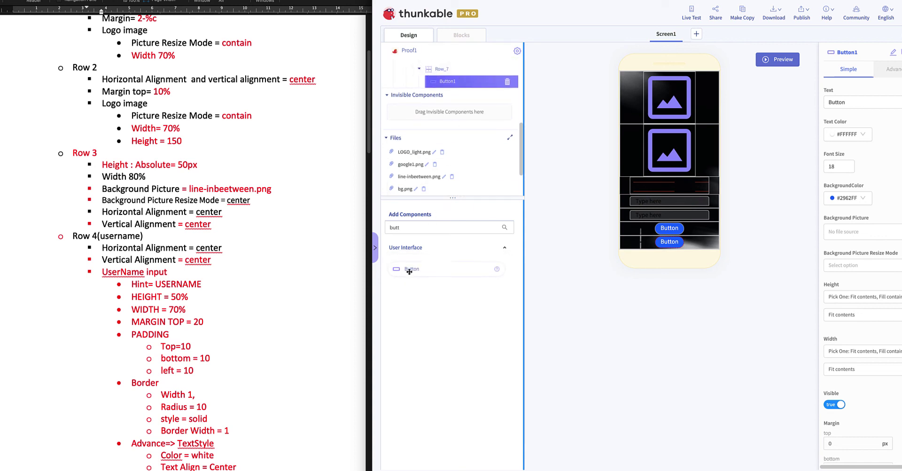
drag(410, 270, 447, 72)
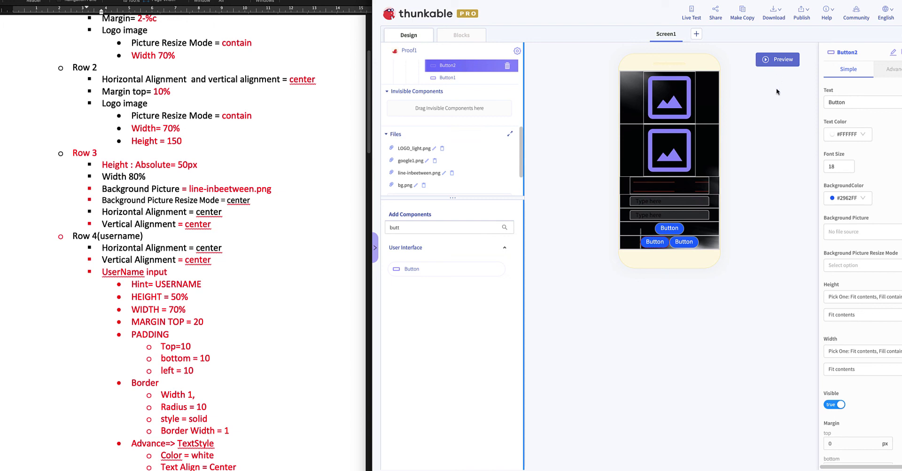
click(780, 62)
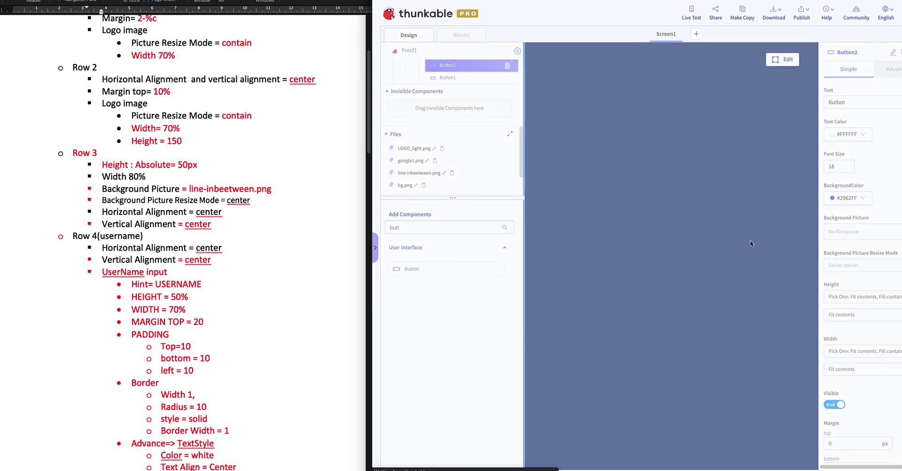